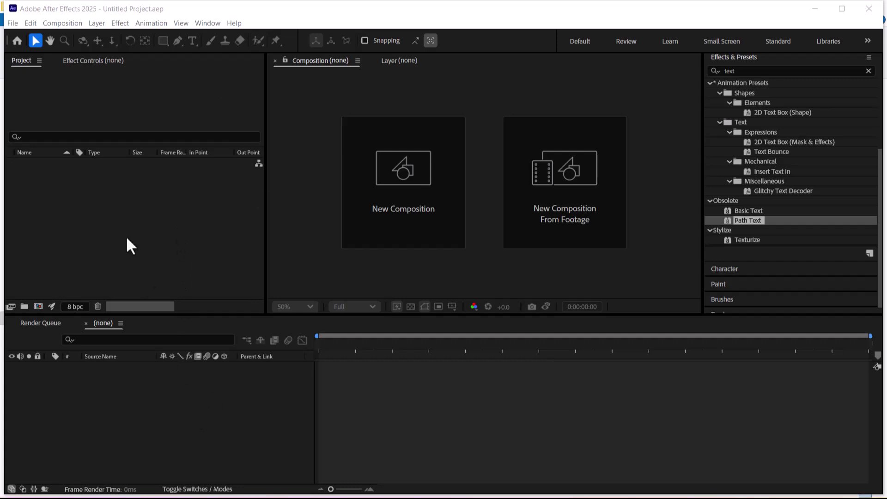
Step: Import the image RYB.jpg from the Downloads folder into the project
double_click(140, 250)
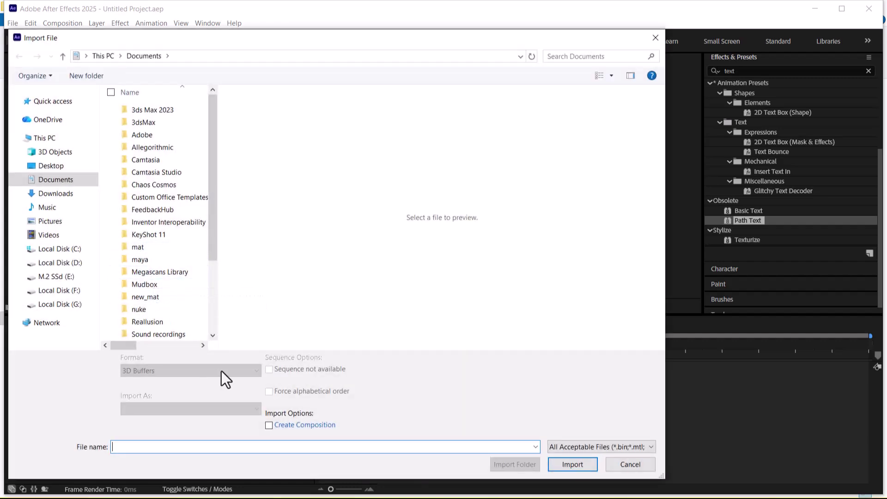
left_click(52, 195)
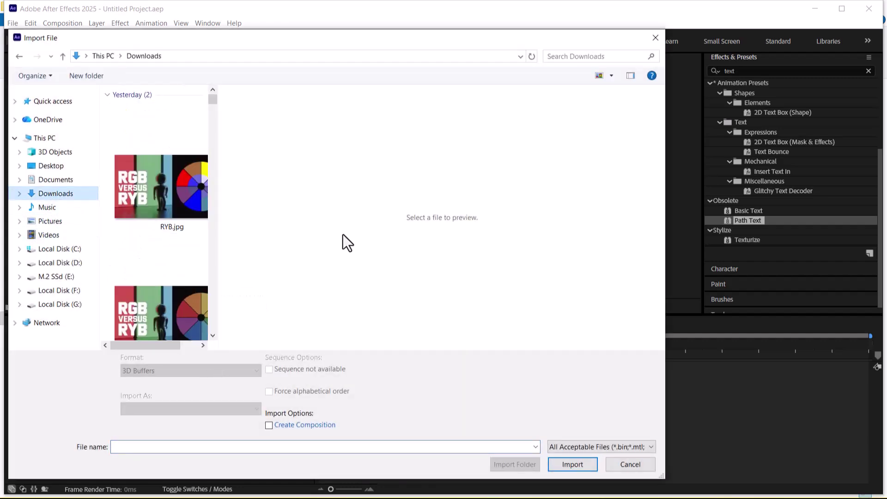
double_click(154, 185)
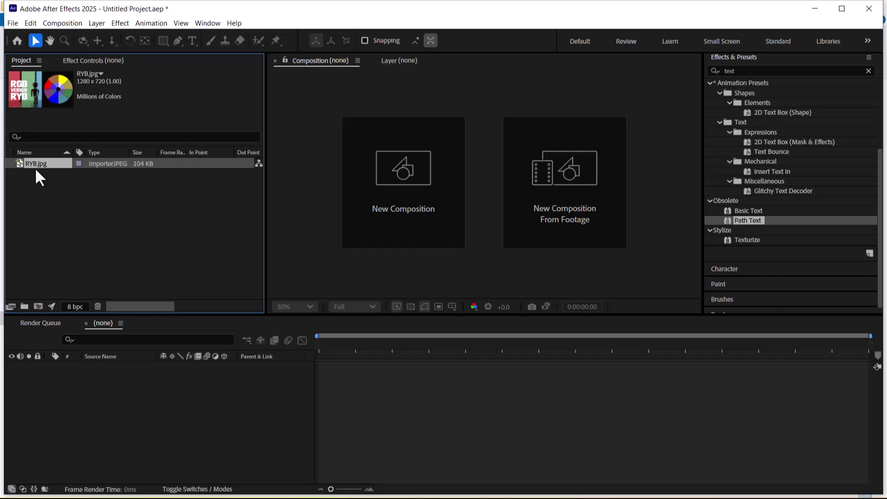
Step: Create a project folder named Mask and move RYB.jpg into it
right_click(111, 259)
mouse_move(194, 278)
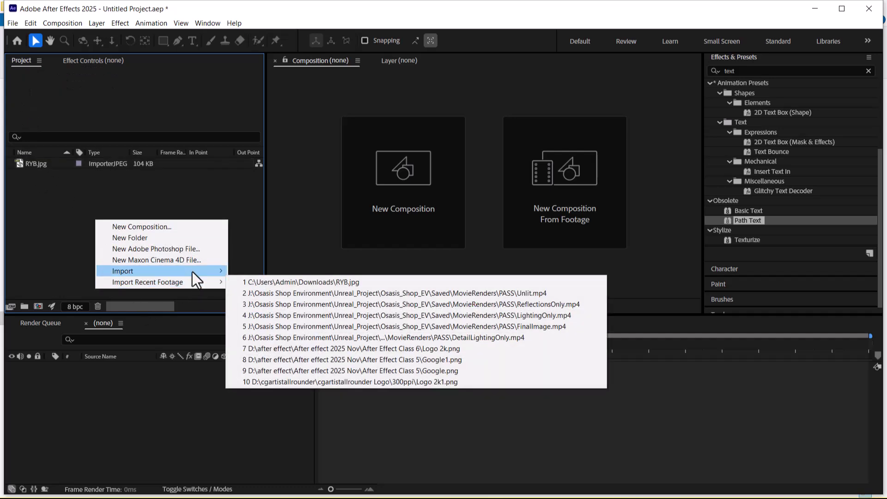
left_click(179, 237)
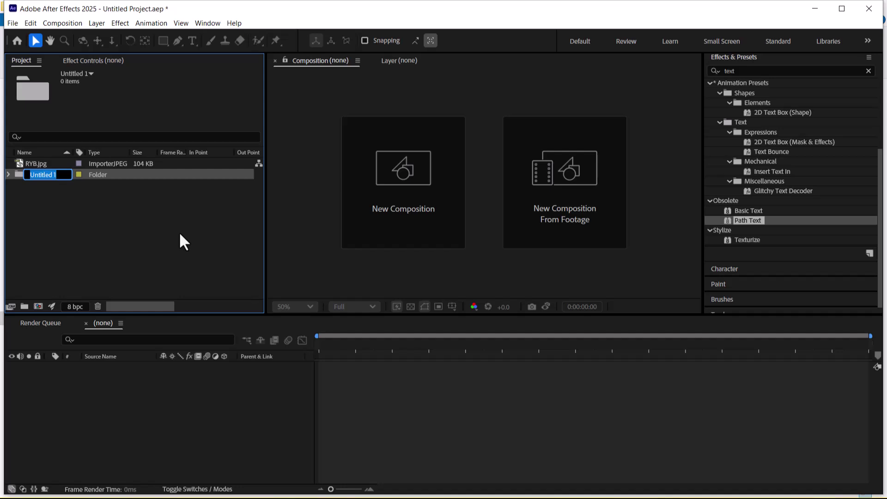
type("Mask")
key("Return")
left_click_drag(33, 174, 39, 165)
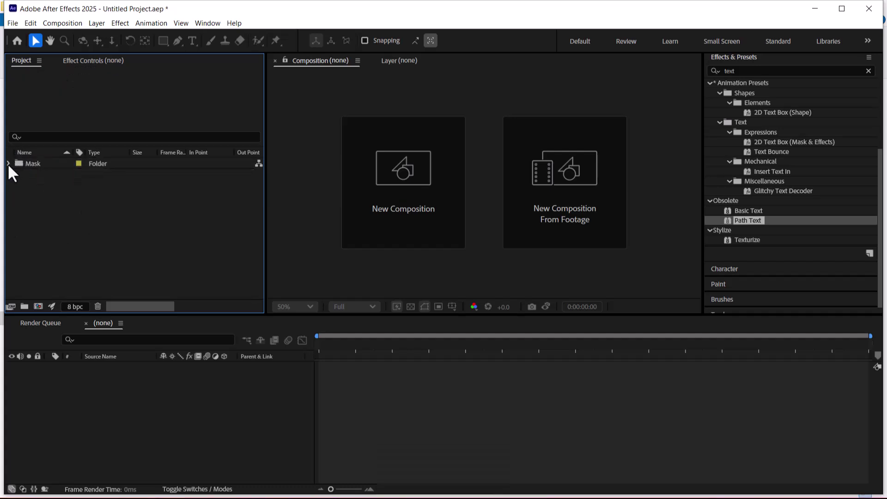
Step: Expand the Mask folder and create a new composition from RYB.jpg
left_click(8, 164)
left_click(41, 178)
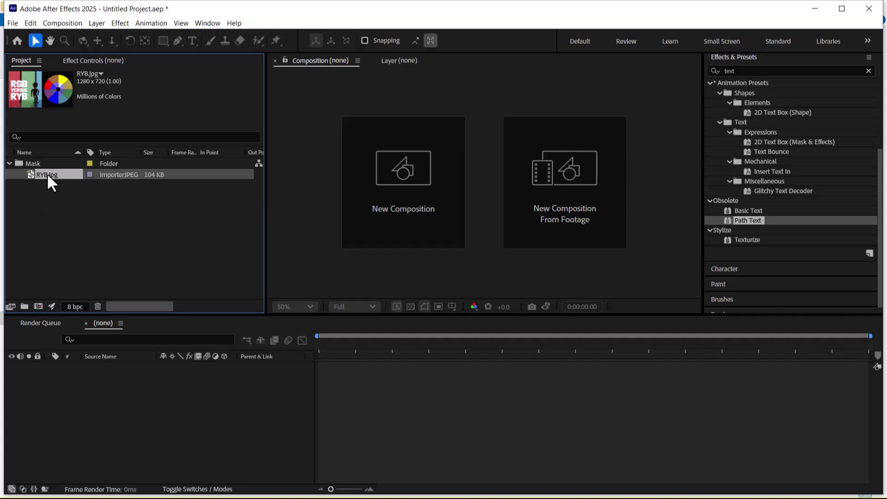
left_click_drag(45, 174, 38, 306)
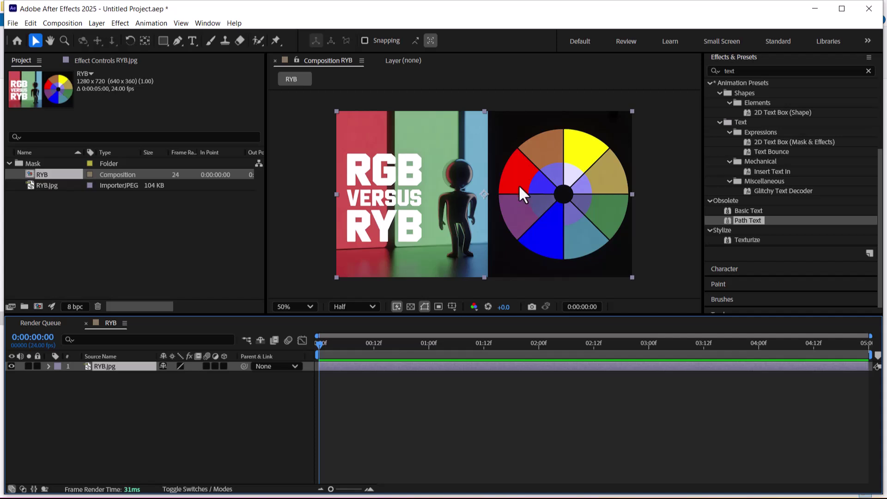
Step: Draw a rectangular mask on the RYB.jpg layer around the right half with the color wheel, and deselect the layer
left_click(169, 434)
left_click(110, 365)
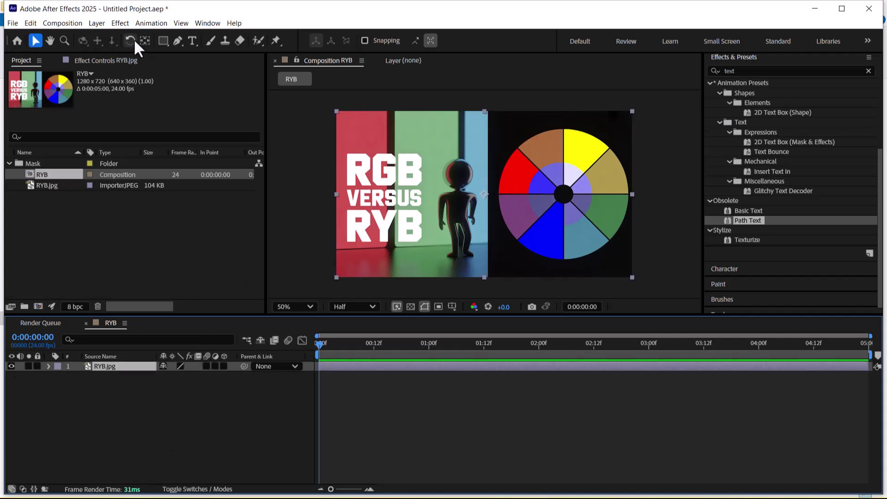
left_click(161, 41)
left_click_drag(487, 109, 633, 277)
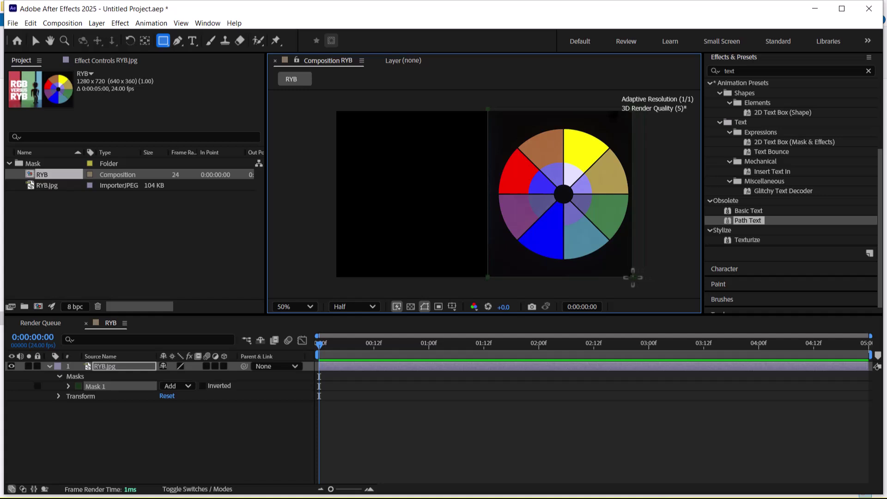
left_click(34, 41)
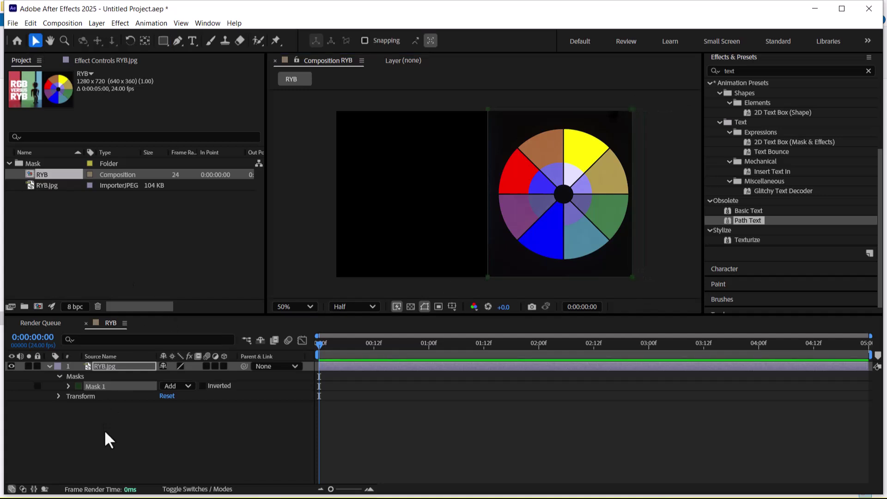
left_click(186, 420)
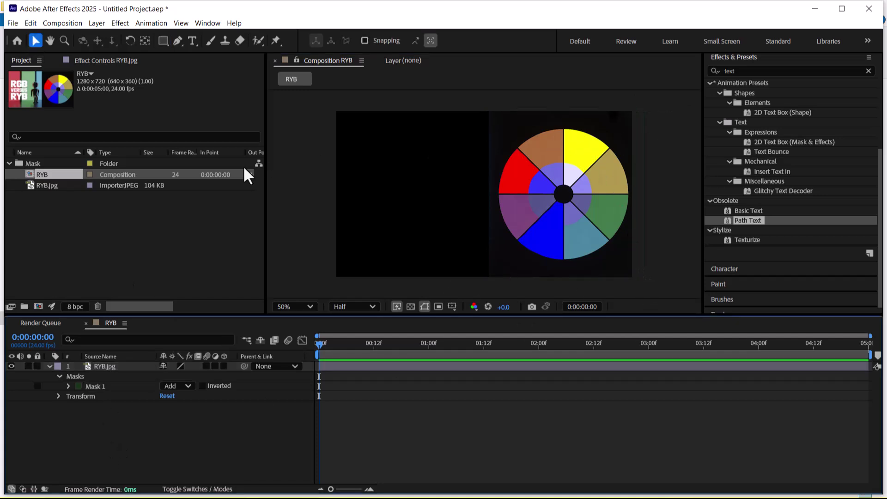
Step: Draw an ellipse shape about 358 × 464 px over the color wheel with no layer selected, and undo it
left_click(161, 39)
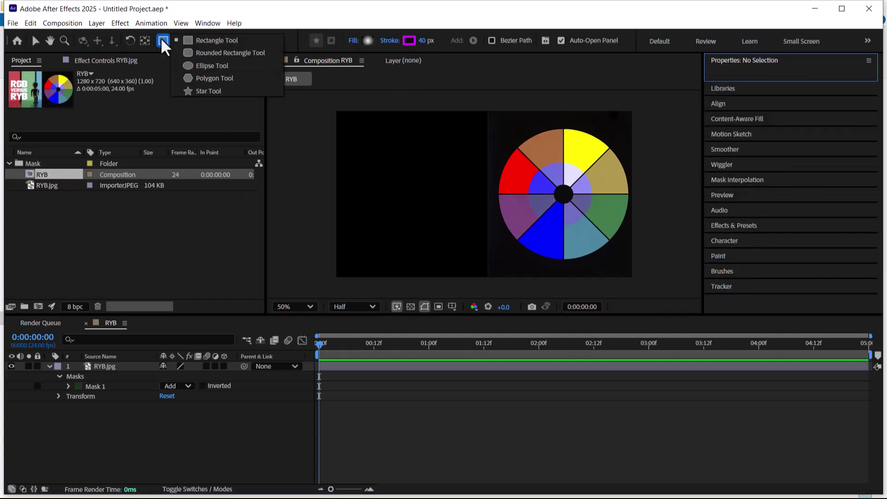
left_click(219, 66)
mouse_move(528, 143)
left_mouse_down()
mouse_move(585, 236)
mouse_move(612, 250)
left_mouse_up()
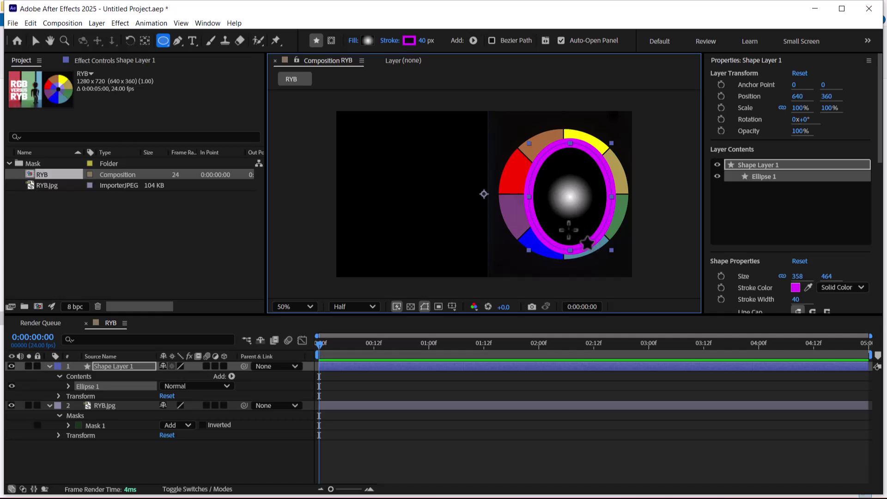
key("ctrl+z")
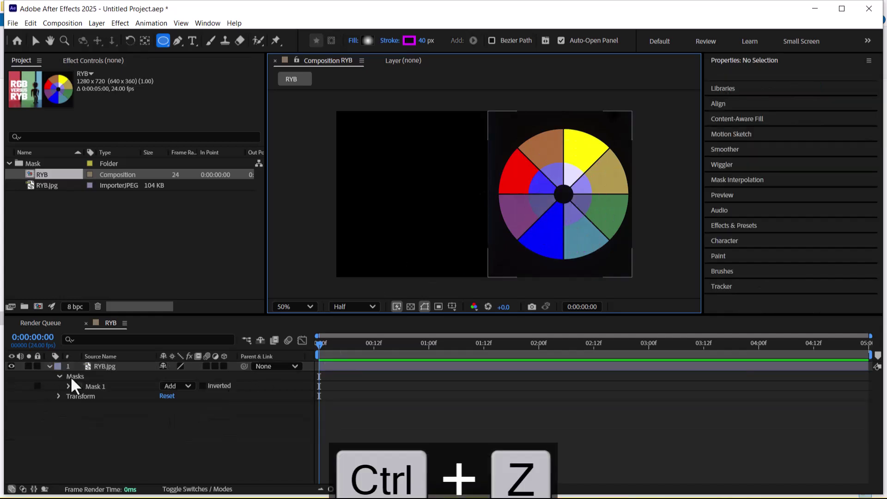
Step: Try drawing elliptical masks over the color wheel on the RYB.jpg layer, and undo them
left_click(123, 365)
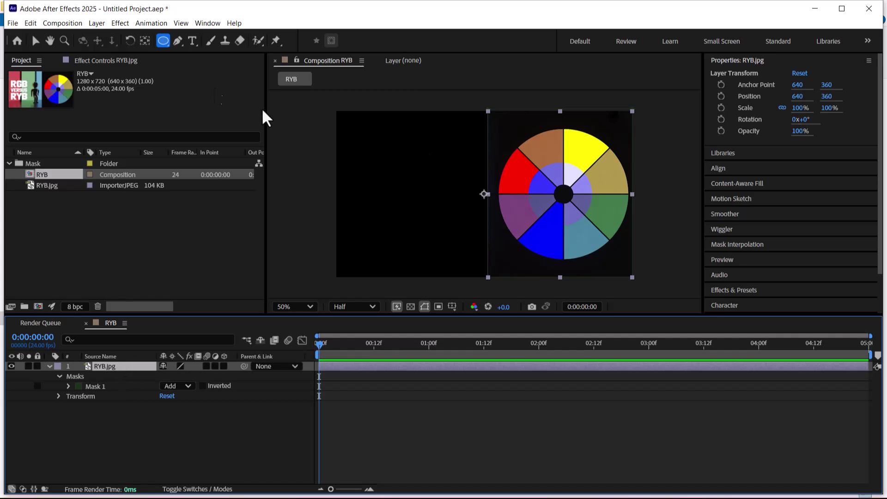
mouse_move(532, 160)
left_mouse_down()
mouse_move(605, 228)
mouse_move(599, 236)
left_mouse_up()
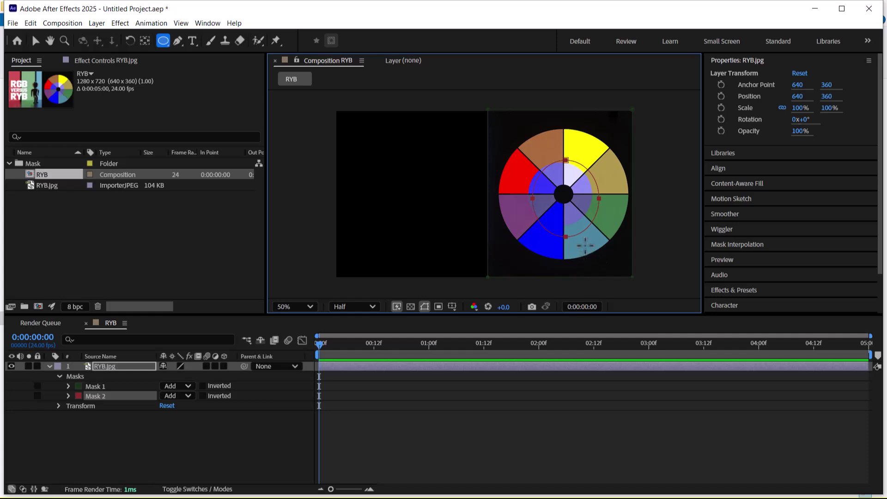
key("ctrl+z")
key("ctrl+z")
key("ctrl+z")
key("ctrl+z")
key("ctrl+z")
key("ctrl+z")
key("ctrl+z")
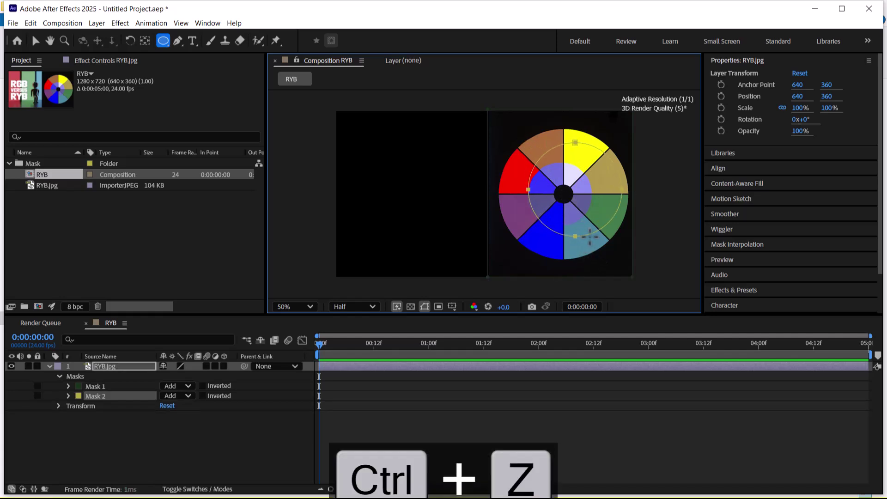
key("ctrl+z")
key("ctrl+z")
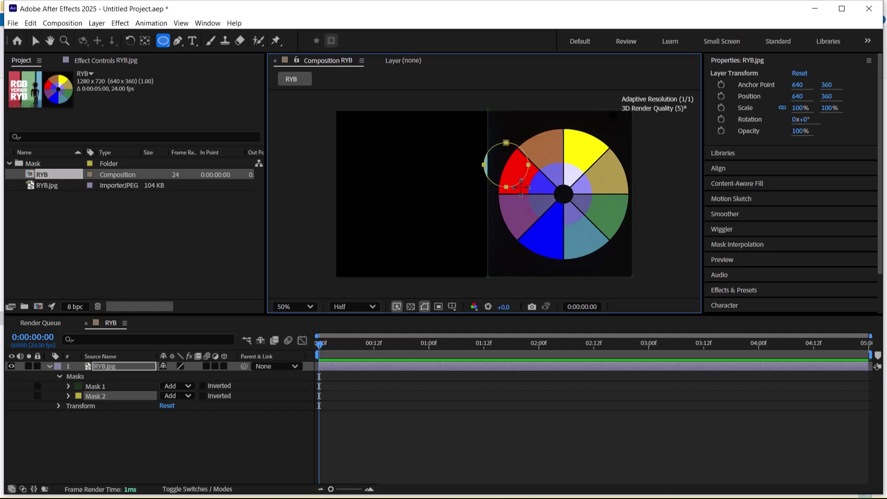
left_click_drag(522, 202, 555, 259)
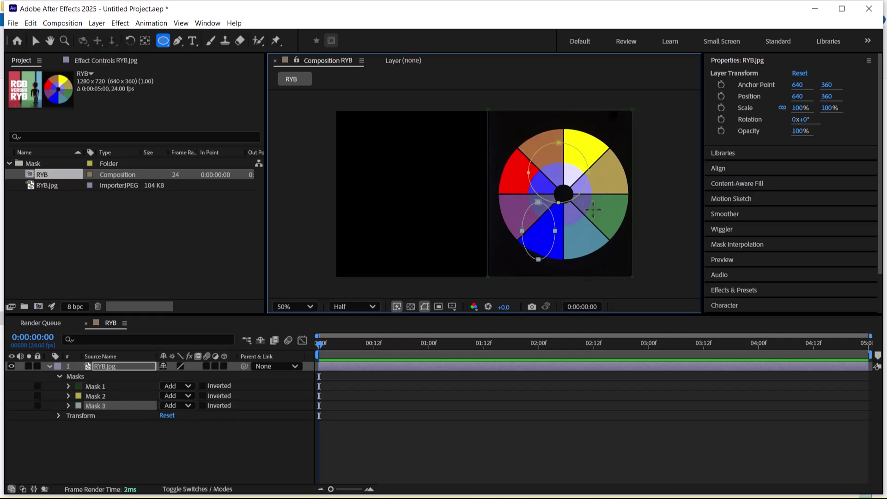
key("ctrl+z")
key("ctrl+z")
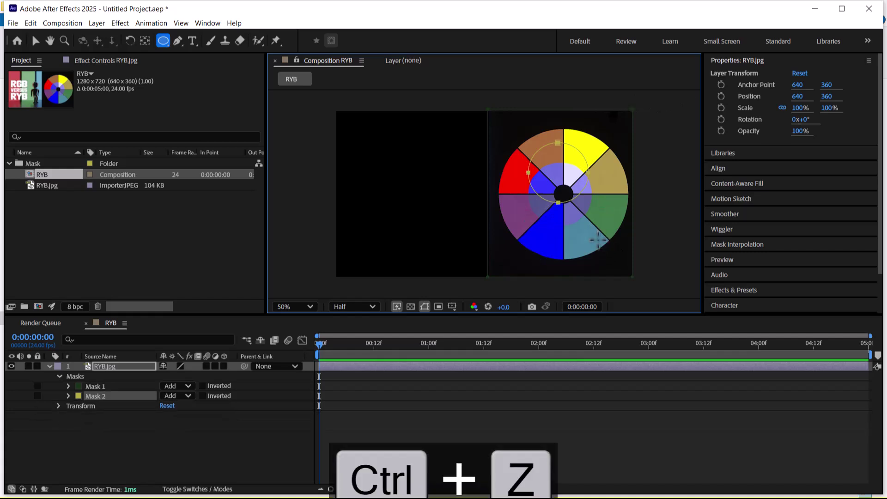
key("ctrl+z")
Step: Draw a circular mask around the color wheel on the RYB.jpg layer and nudge it to line up with the wheel's edge
mouse_move(501, 131)
left_mouse_down()
mouse_move(532, 217)
mouse_move(600, 258)
mouse_move(632, 263)
left_mouse_up()
left_click_drag(561, 265, 553, 263)
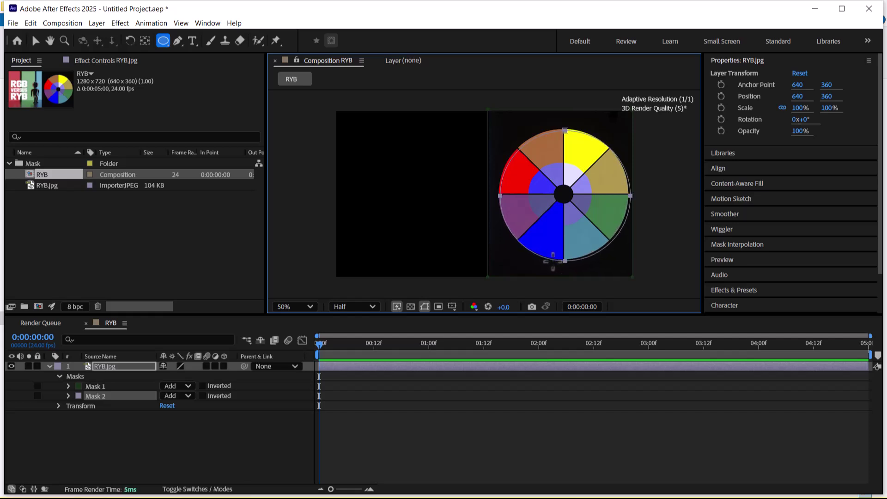
left_click(36, 41)
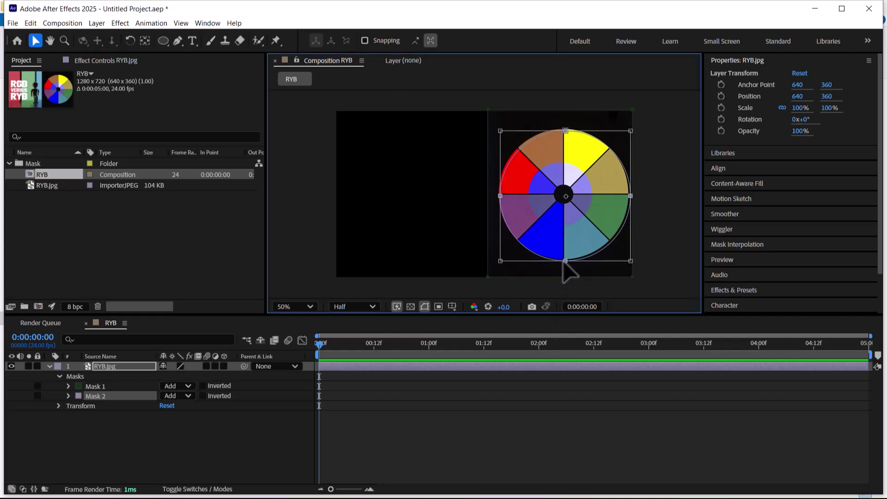
left_click_drag(578, 226, 578, 226)
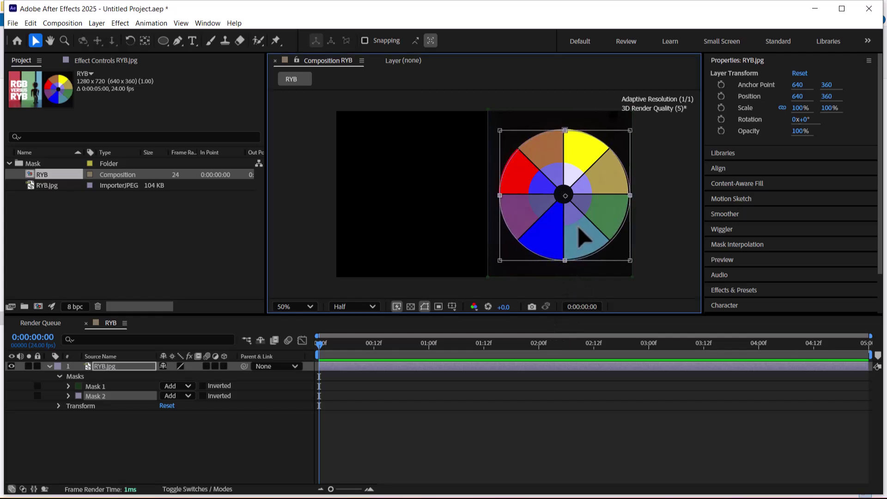
key("Up")
key("Left")
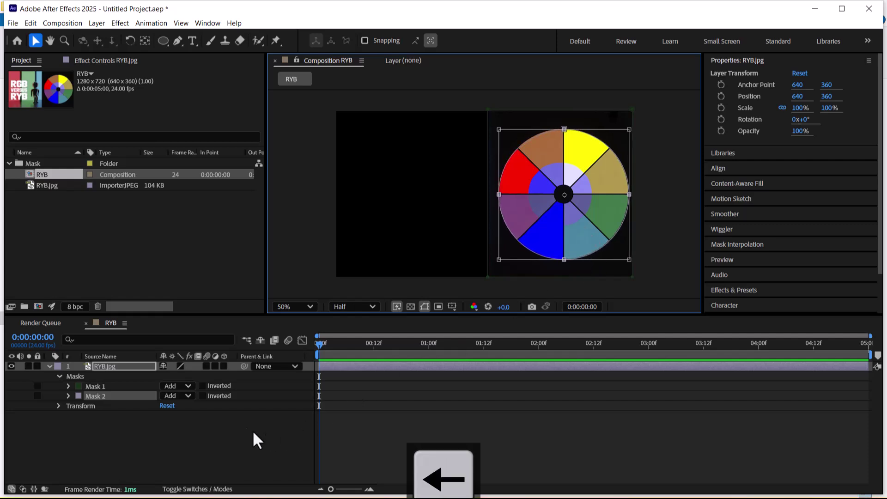
Step: Try the Subtract and Add modes on Mask 2 to compare their effect on the color wheel
left_click(158, 419)
left_click(94, 392)
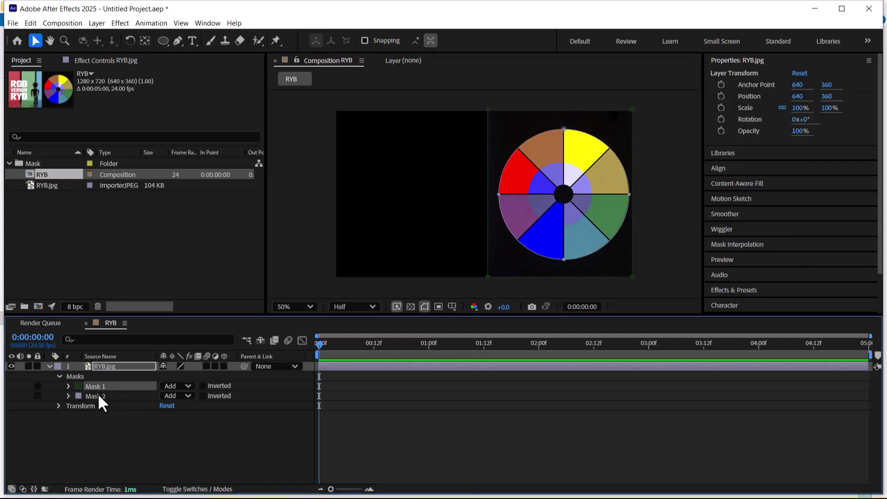
left_click(172, 395)
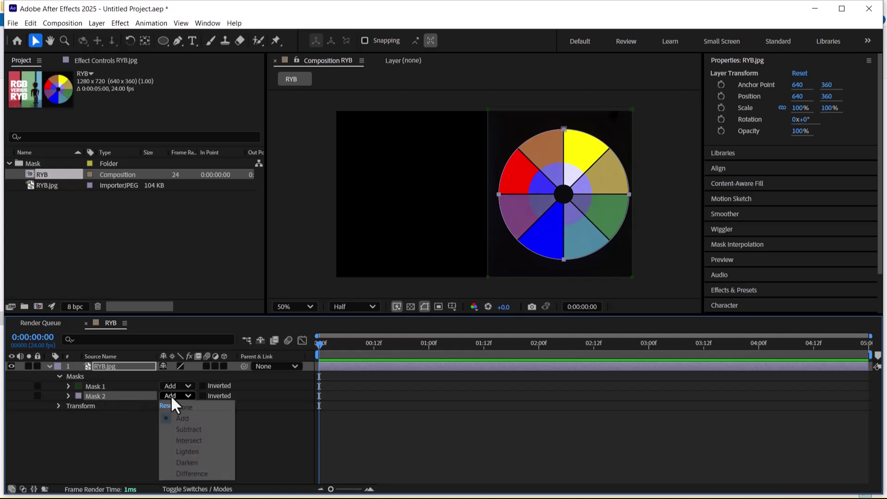
left_click(208, 431)
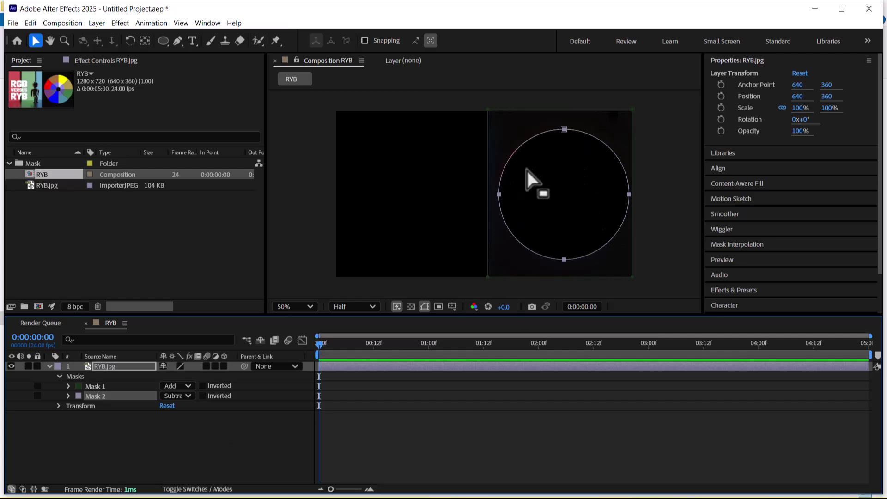
left_click(179, 396)
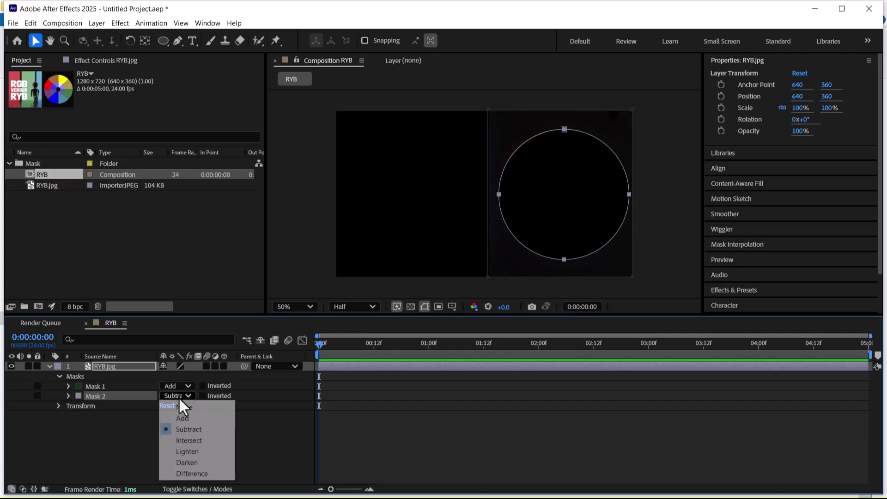
left_click(190, 417)
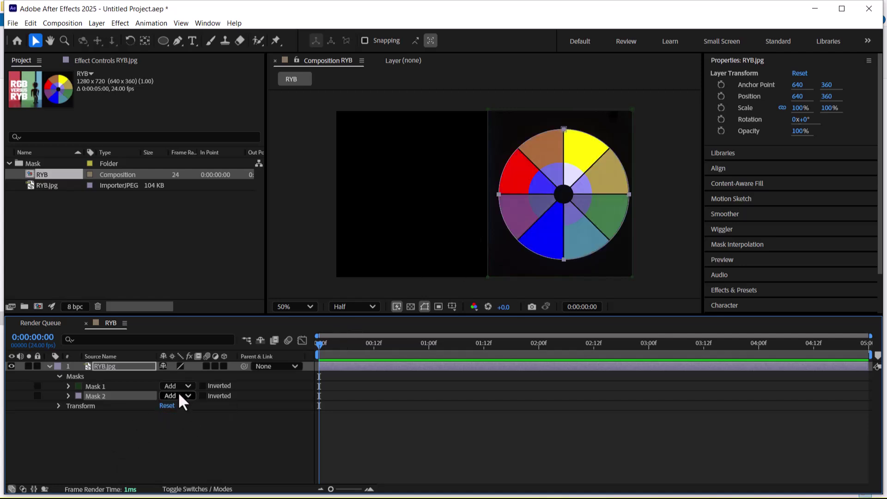
left_click(179, 396)
left_click(187, 429)
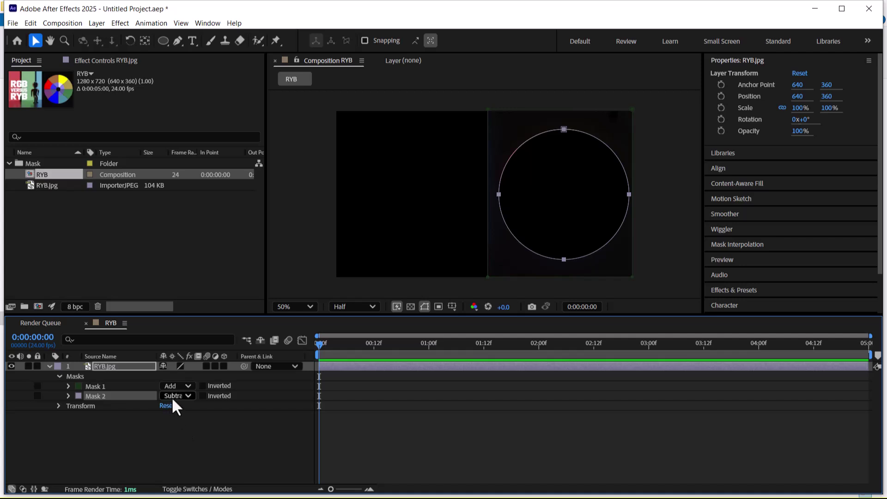
Step: Set the mode of Mask 2 to Intersect and deselect the layer
left_click(174, 396)
left_click(195, 440)
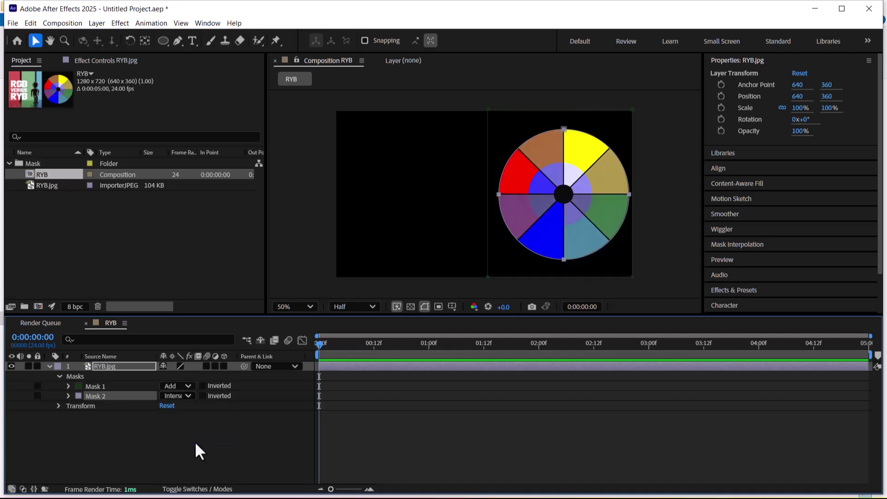
left_click(212, 453)
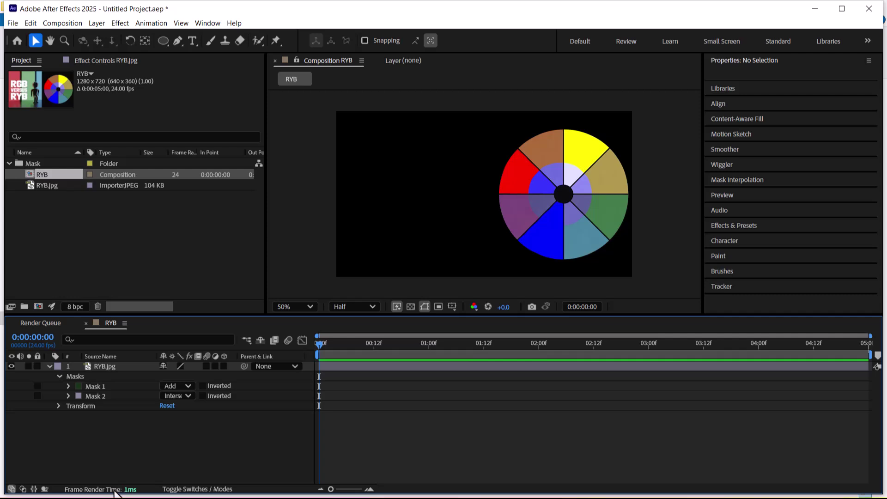
Step: Add RYB.jpg to the composition again as a second layer below the masked one
left_click(50, 200)
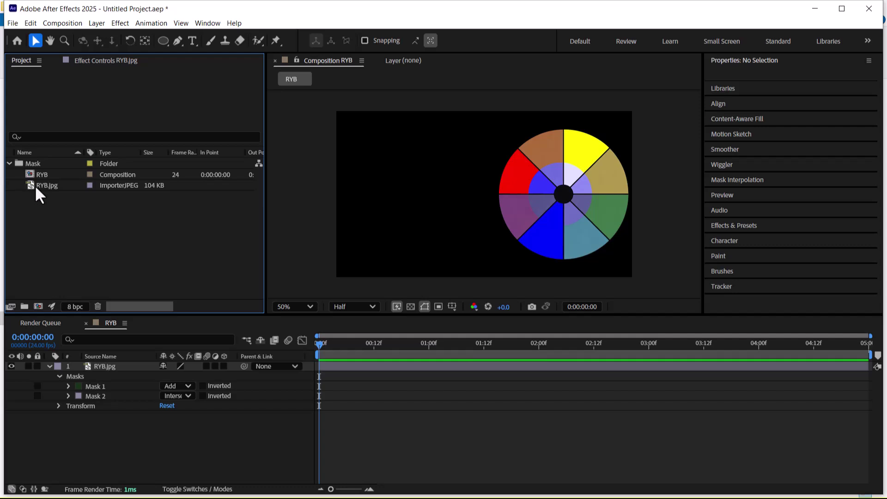
left_click_drag(55, 187, 57, 430)
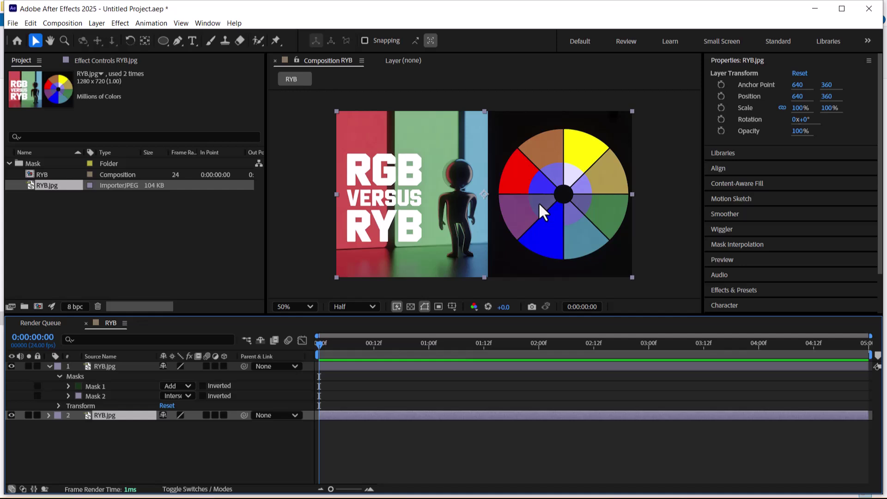
Step: Toggle the visibility of both RYB.jpg layers to compare them, leaving only the lower layer shown
left_click(194, 455)
left_click(127, 367)
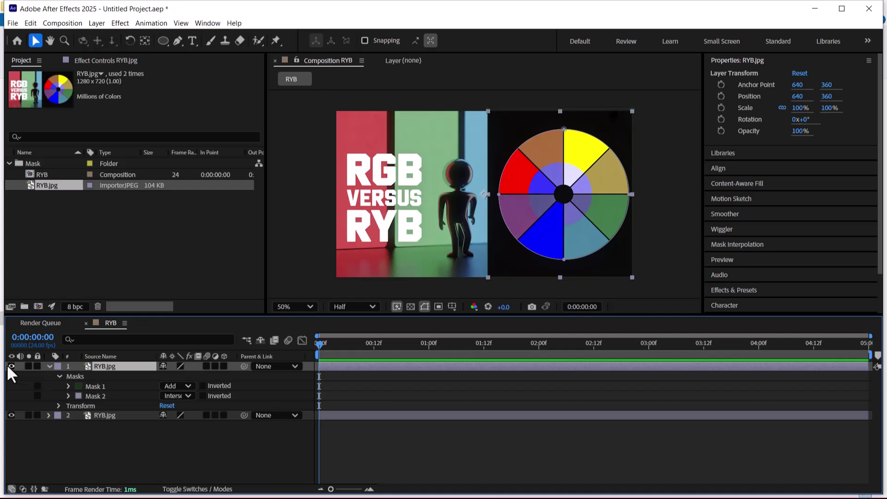
left_click(11, 414)
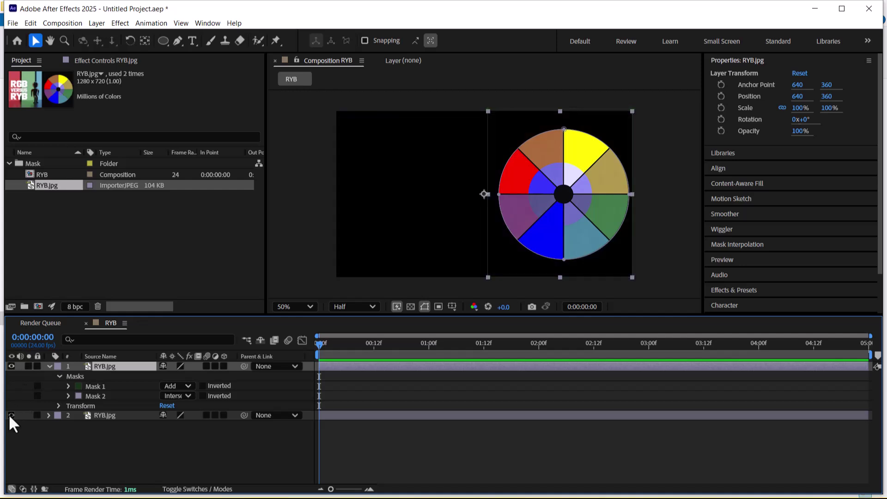
left_click(11, 366)
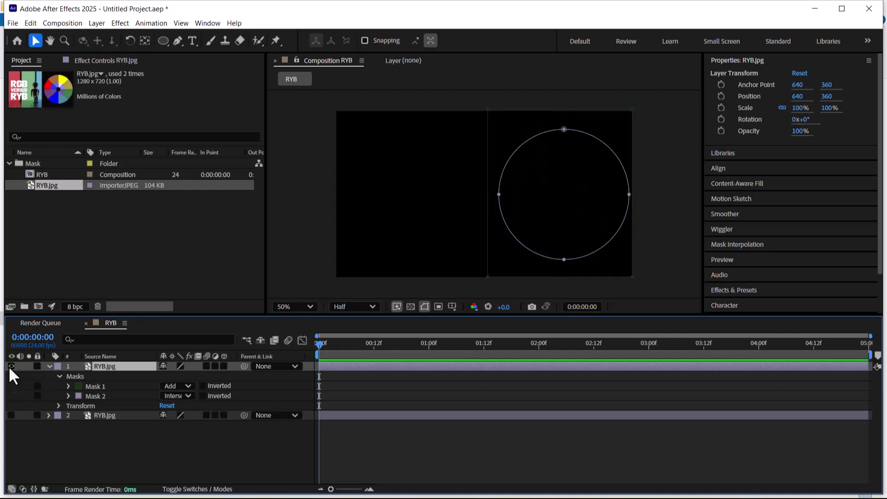
left_click(11, 414)
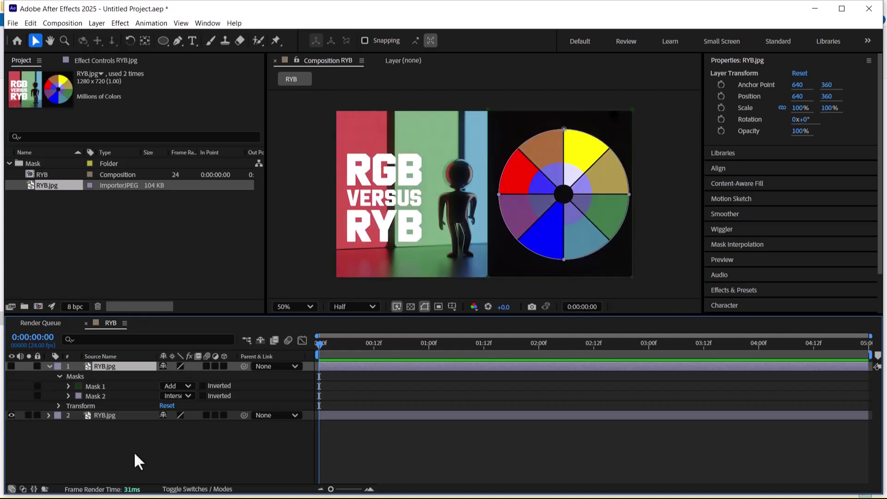
Step: Draw a rectangular mask on the lower RYB.jpg layer around the title and figure, excluding the color wheel, and deselect the layer
left_click(97, 415)
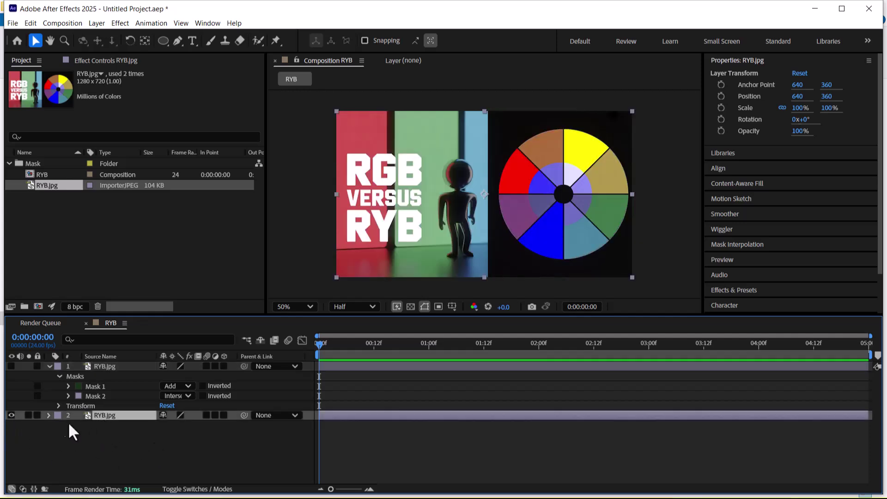
left_click(163, 40)
left_click_drag(164, 38, 201, 43)
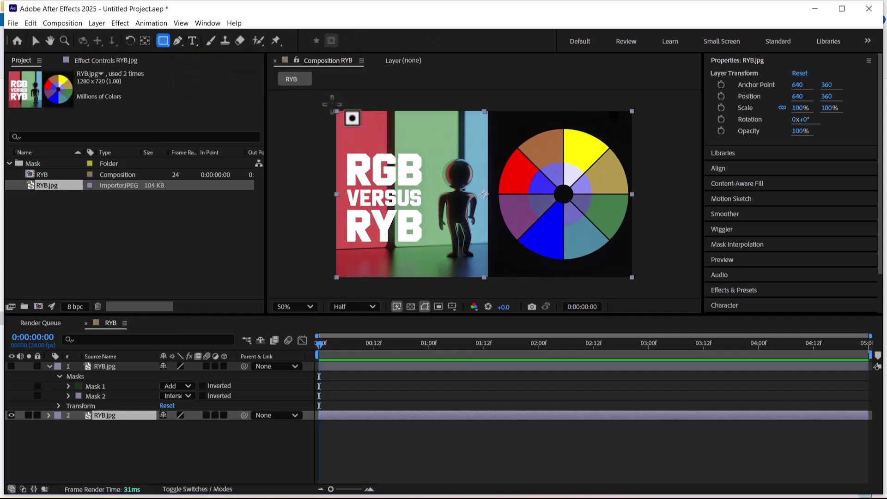
left_click_drag(328, 101, 488, 296)
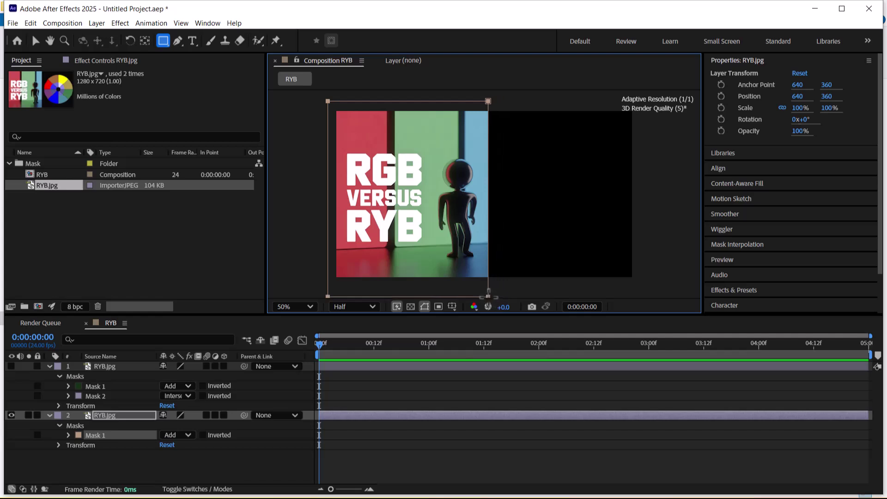
left_click(35, 41)
left_click(194, 478)
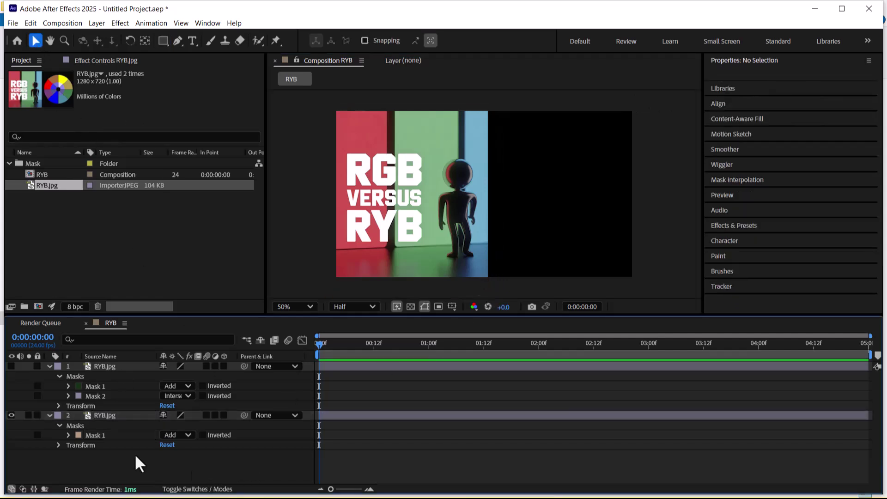
Step: Toggle the masked color wheel layer on and off to compare, leaving it visible and selected
left_click(100, 415)
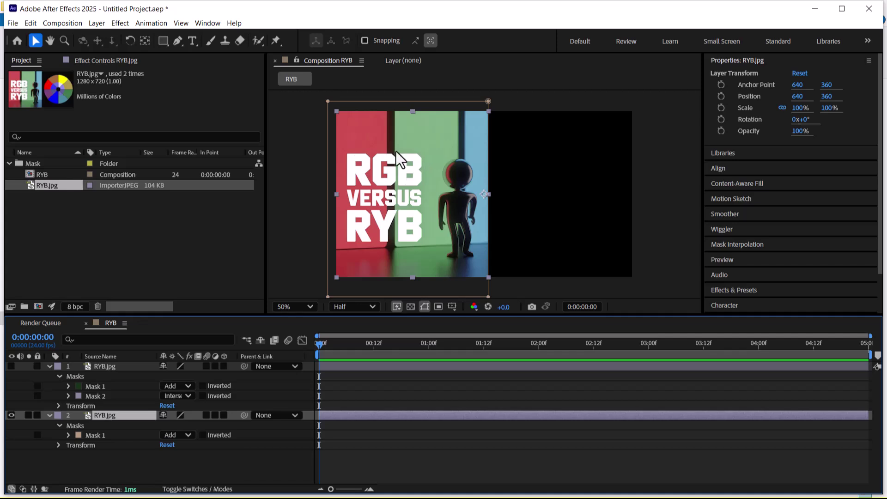
left_click(113, 366)
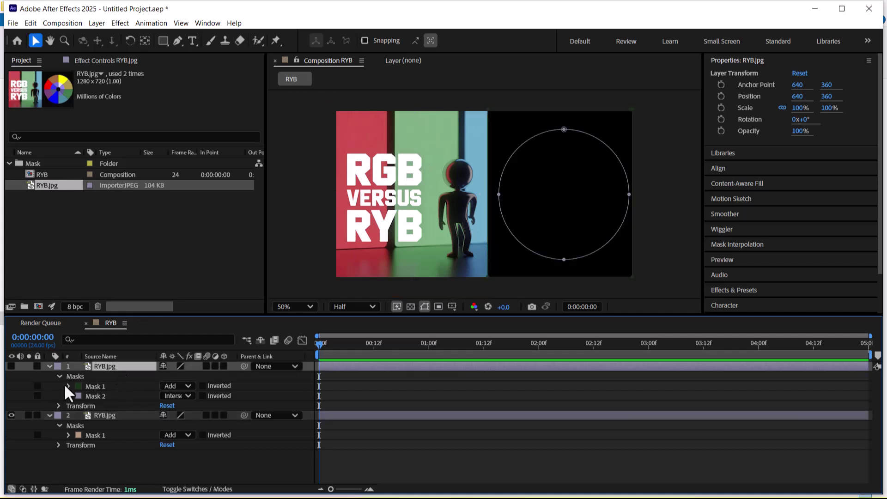
left_click(10, 366)
left_click(10, 366)
left_click(10, 367)
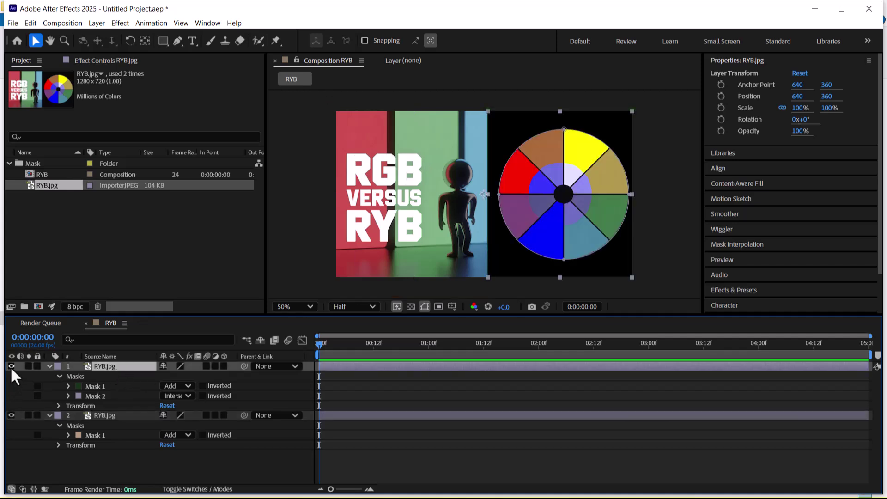
left_click(10, 366)
left_click(10, 367)
left_click(99, 464)
left_click(112, 367)
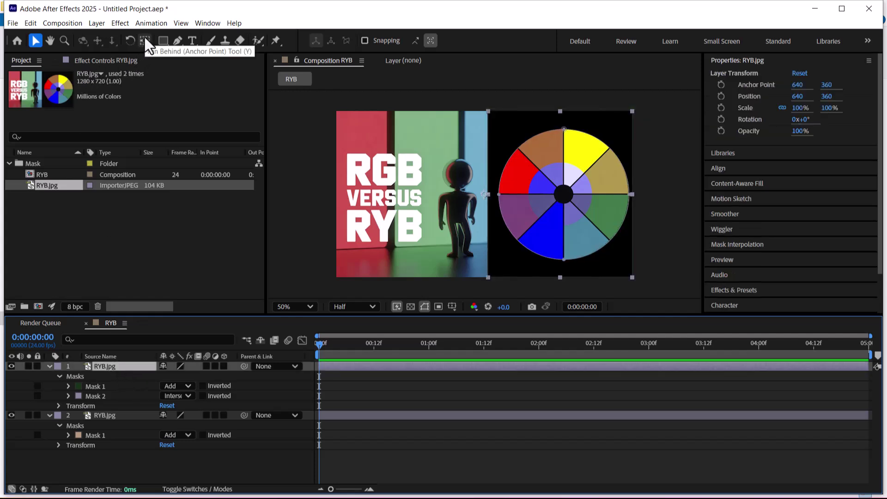
Step: Hide the lower RYB.jpg layer and move the wheel layer's anchor point to the wheel's center, at about 984, 362
left_click(11, 414)
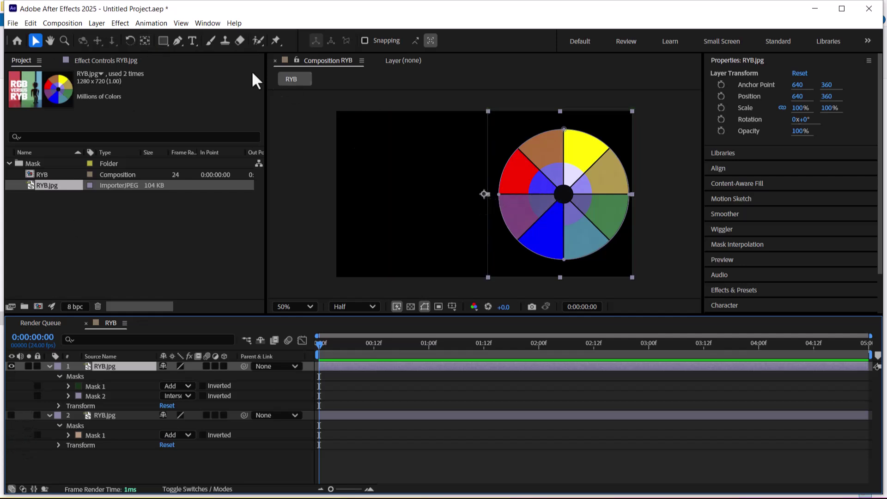
left_click(146, 40)
left_click_drag(484, 194, 560, 193)
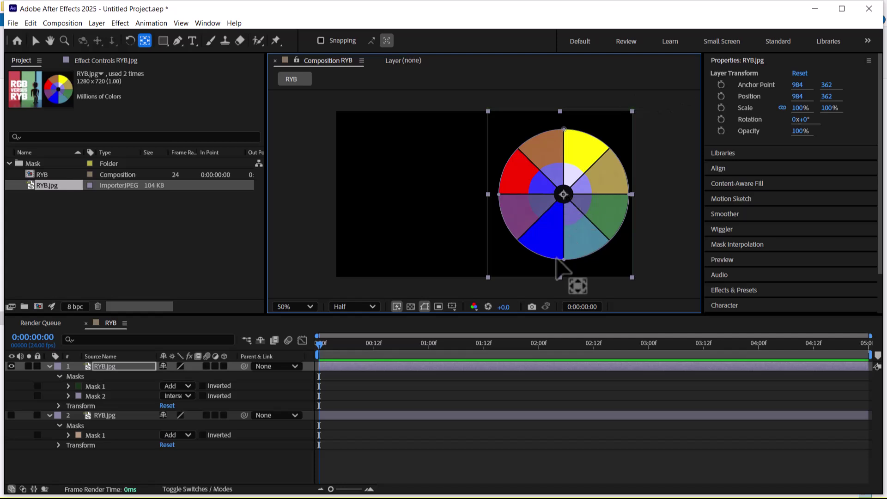
left_click(213, 461)
Step: Keyframe the wheel layer's rotation from 0° at the start to about 267° at 2 seconds, and preview the spin
left_click(114, 365)
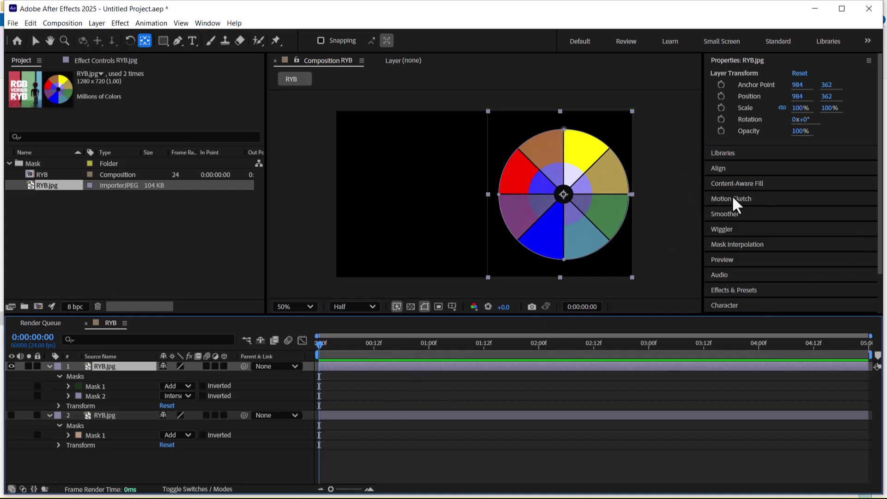
left_click(721, 119)
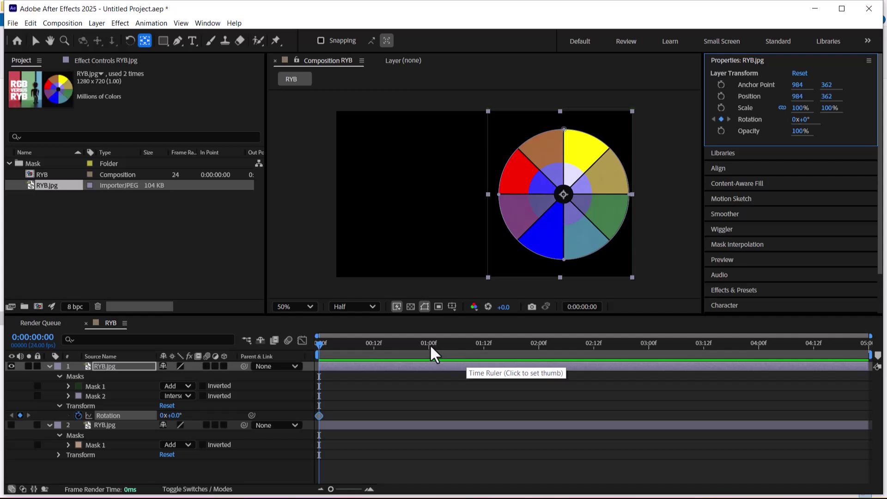
left_click(538, 343)
left_click_drag(803, 119, 878, 127)
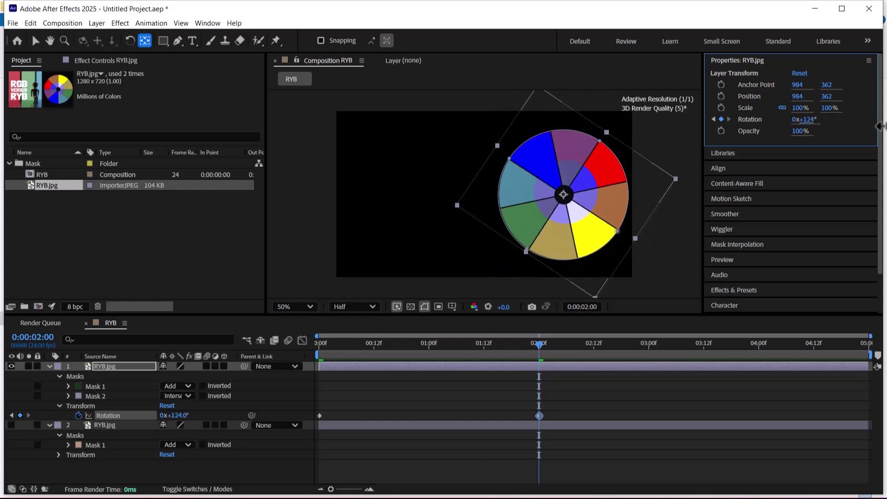
left_click_drag(814, 133, 869, 135)
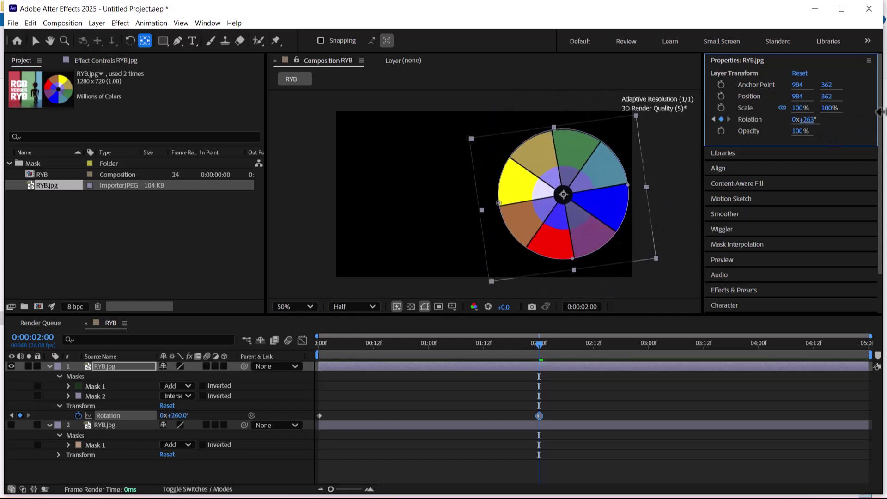
key("space")
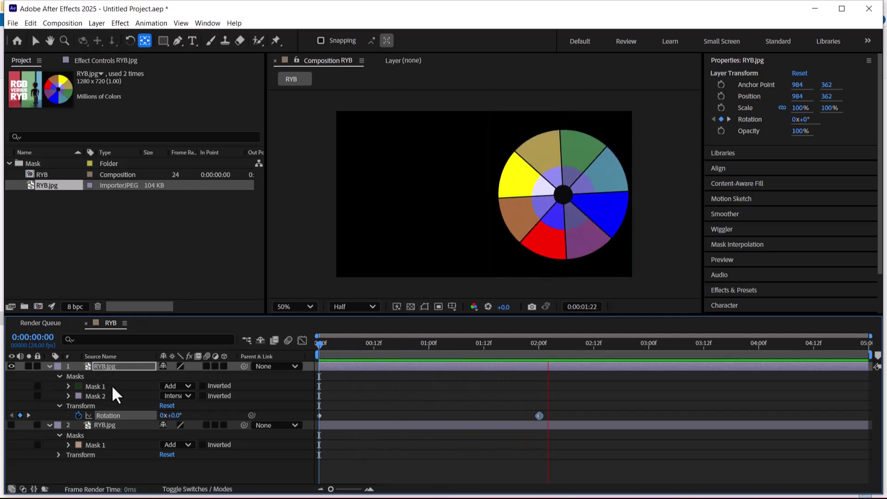
key("space")
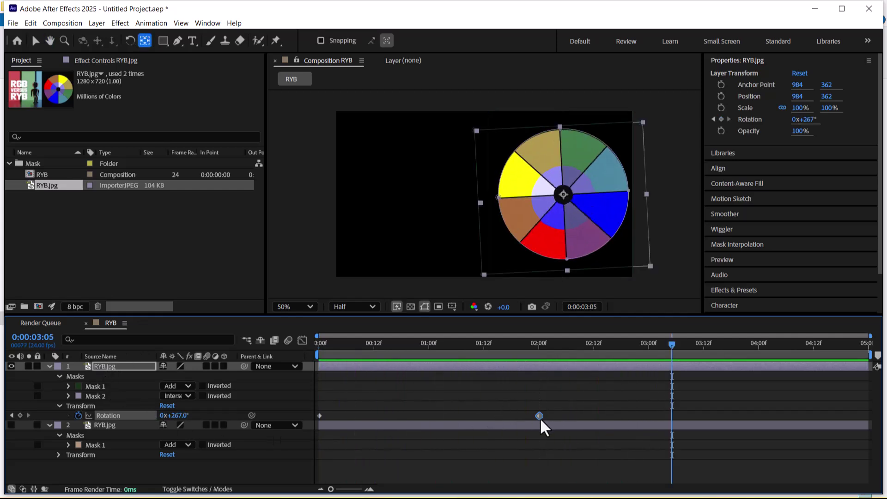
Step: Move the wheel's second rotation keyframe to the composition's last frame at 0:00:04:23, previewing the slower spin
left_click_drag(539, 416, 869, 415)
left_click_drag(664, 345, 319, 351)
key("space")
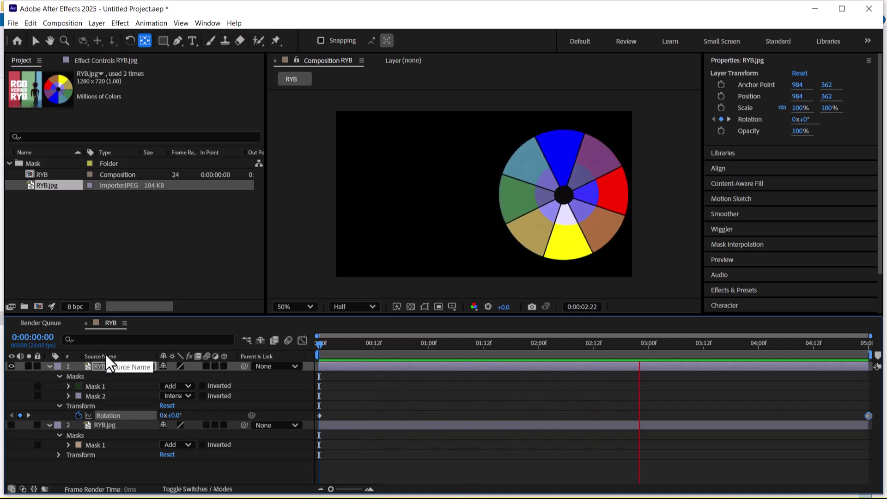
key("space")
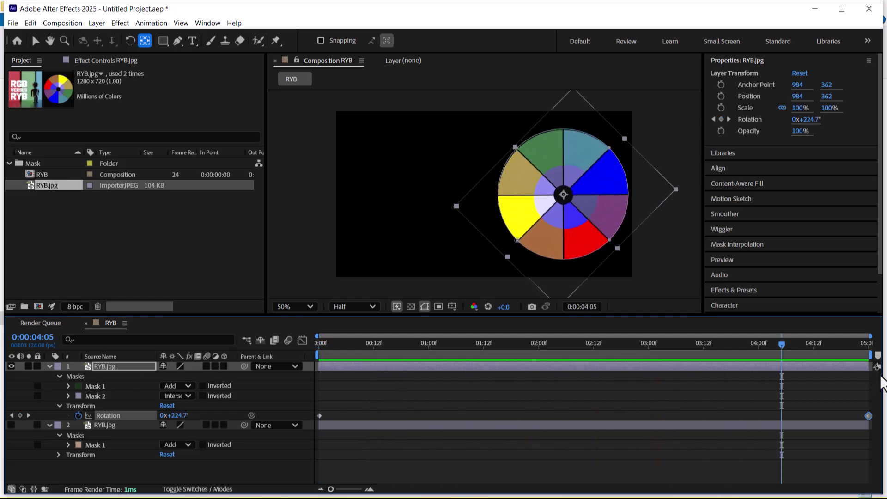
left_click(865, 355)
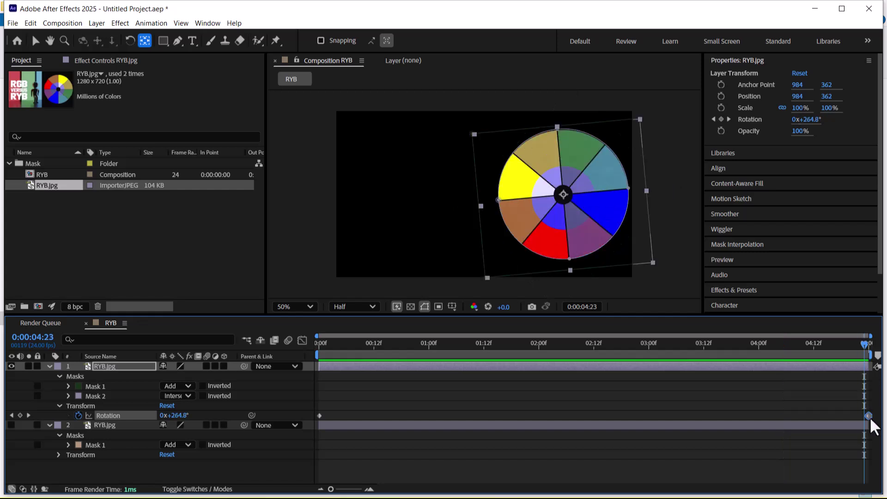
left_click_drag(869, 416, 866, 416)
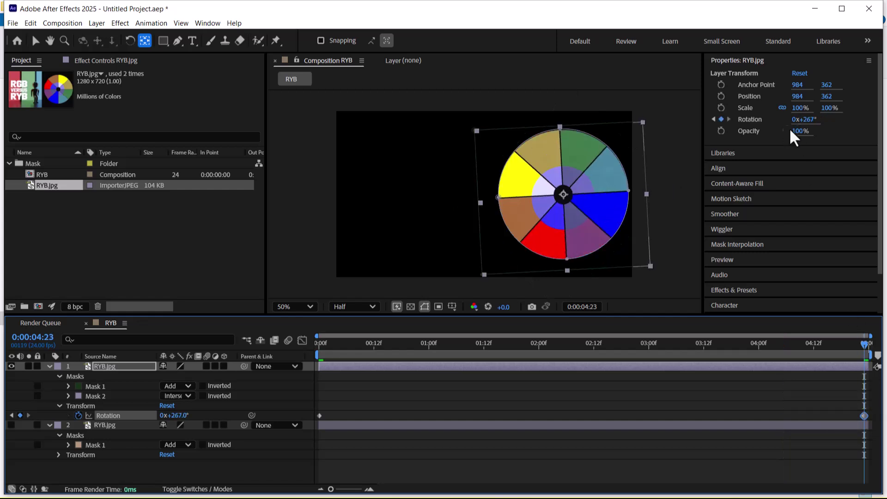
Step: Set the wheel's rotation at the last keyframe to 360° and preview the full turn
left_click(808, 119)
type("360")
key("Return")
key("space")
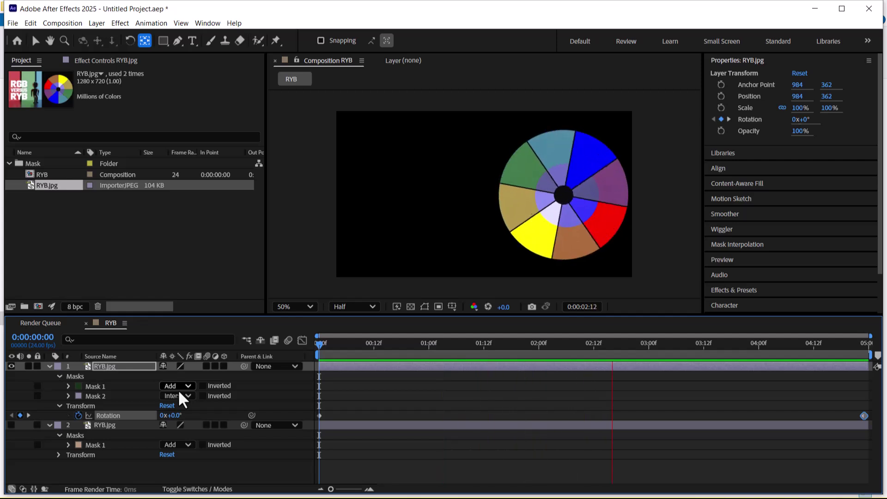
key("space")
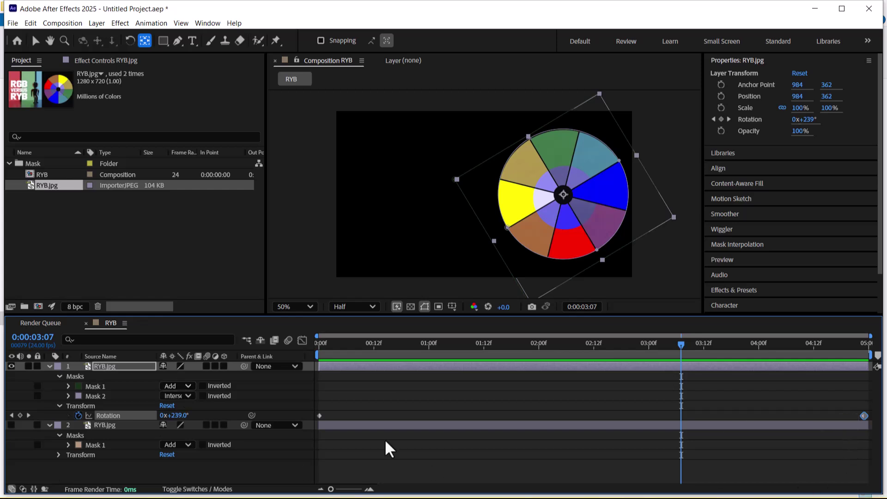
Step: Apply Easy Ease to the wheel layer's first rotation keyframe
left_click(318, 415)
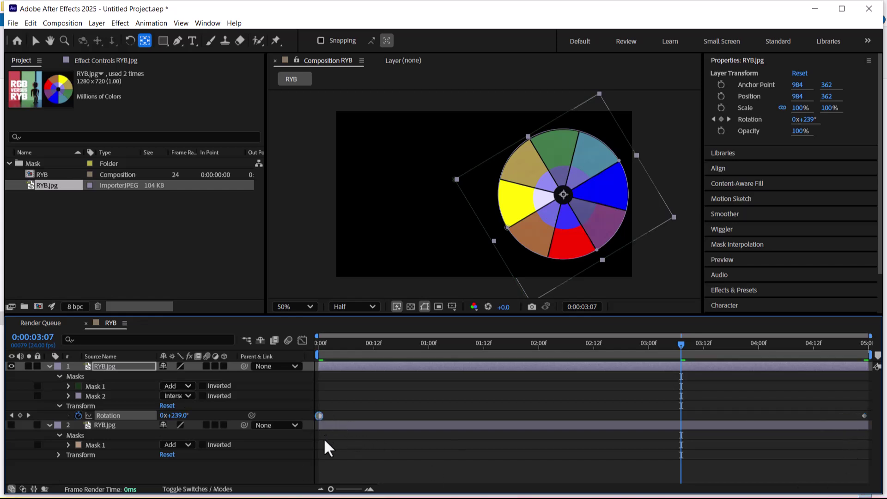
right_click(320, 414)
mouse_move(375, 407)
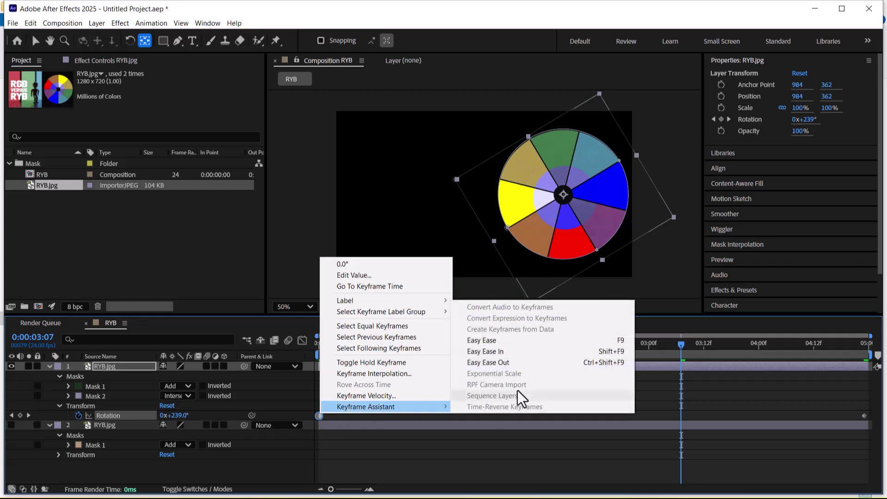
left_click(525, 343)
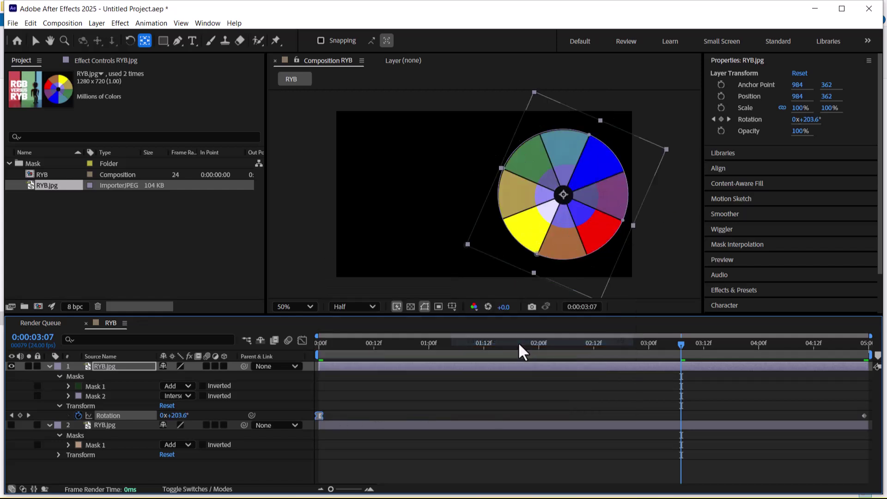
Step: Extend the first rotation keyframe's ease handle to about the 2-second mark in the speed graph, preview it, and return to the layer view
left_click(301, 341)
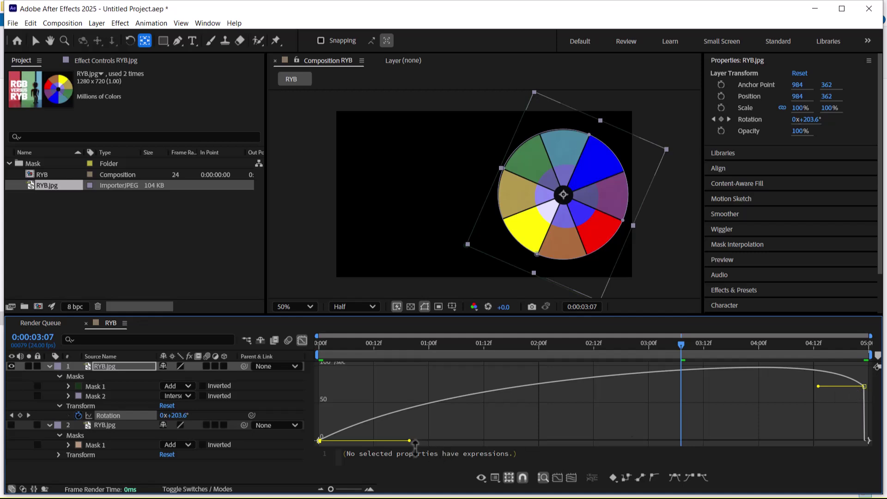
left_click_drag(409, 440, 546, 440)
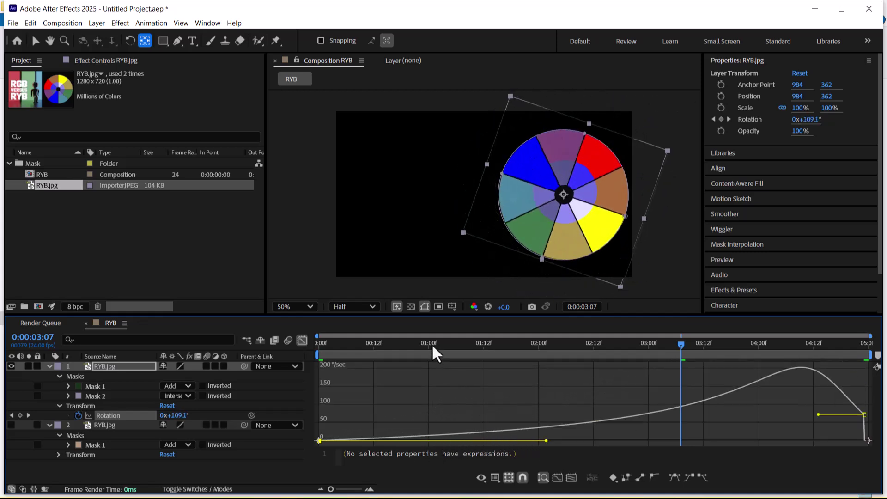
key("Home")
key("space")
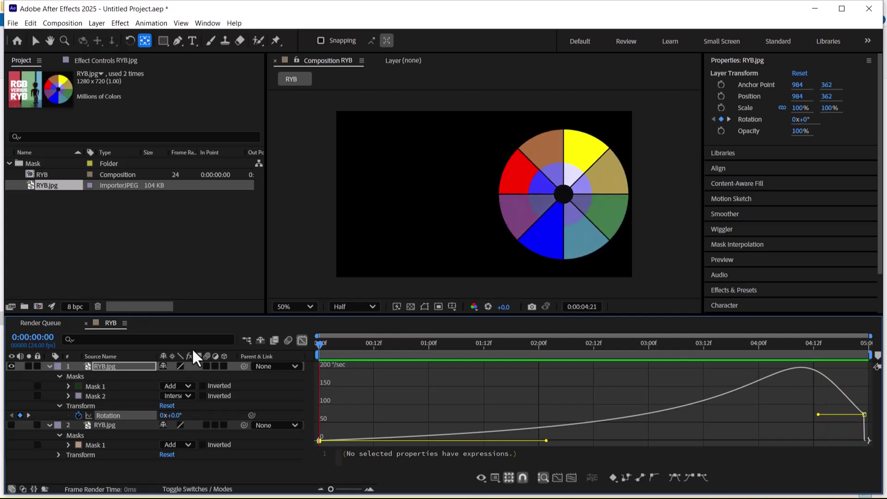
left_click(301, 341)
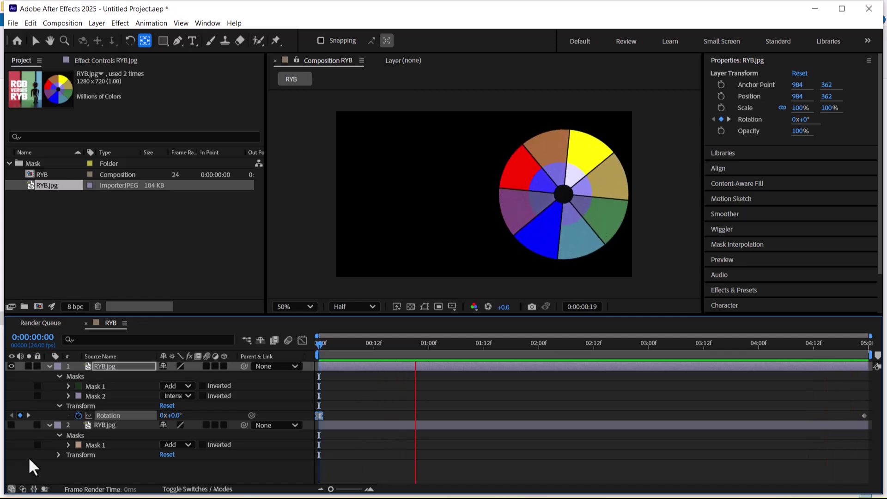
Step: Show the lower RYB.jpg layer again, stop the preview, and select that layer
left_click(11, 425)
key("space")
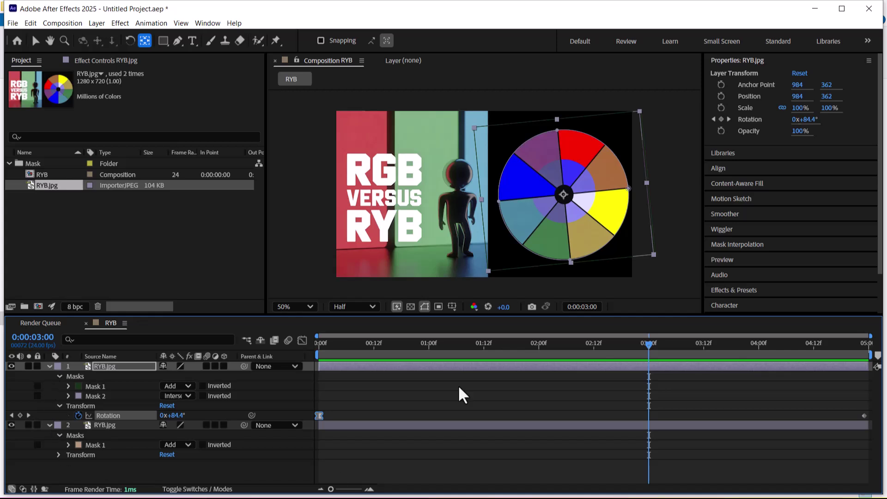
left_click(109, 424)
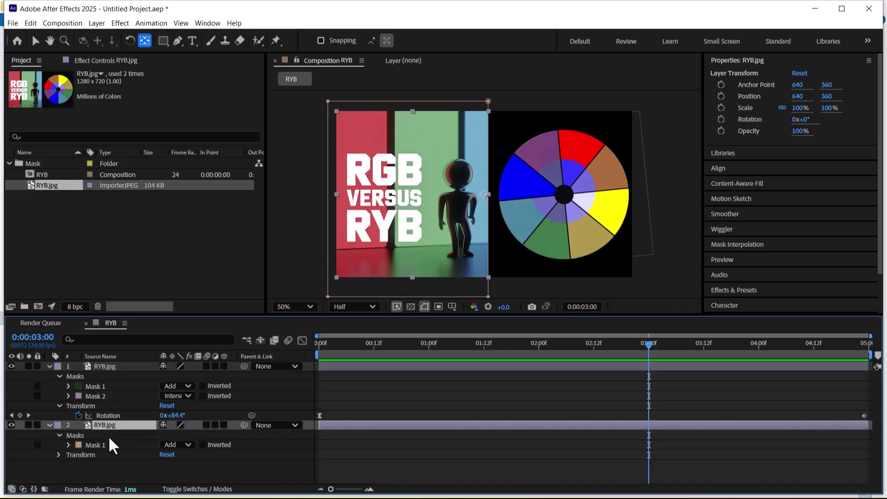
Step: Duplicate the lower RYB.jpg layer, hide the original at the bottom of the stack, and select the new copy above it
key("ctrl+d")
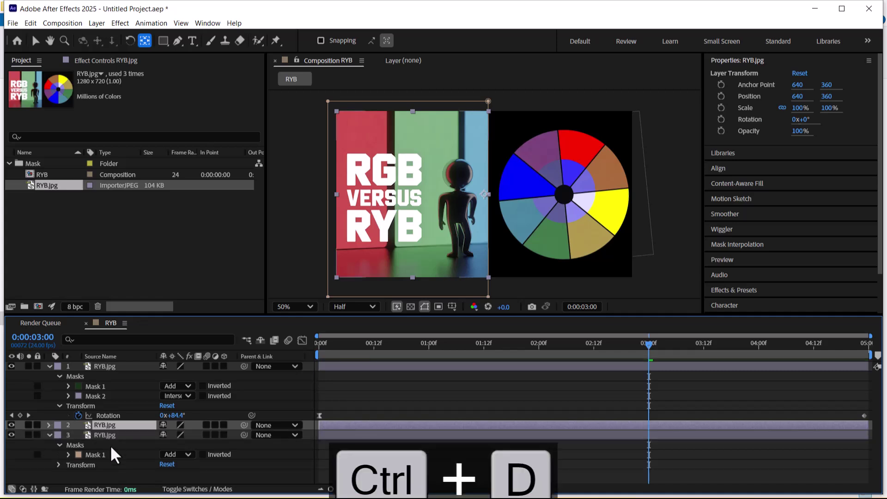
left_click(103, 435)
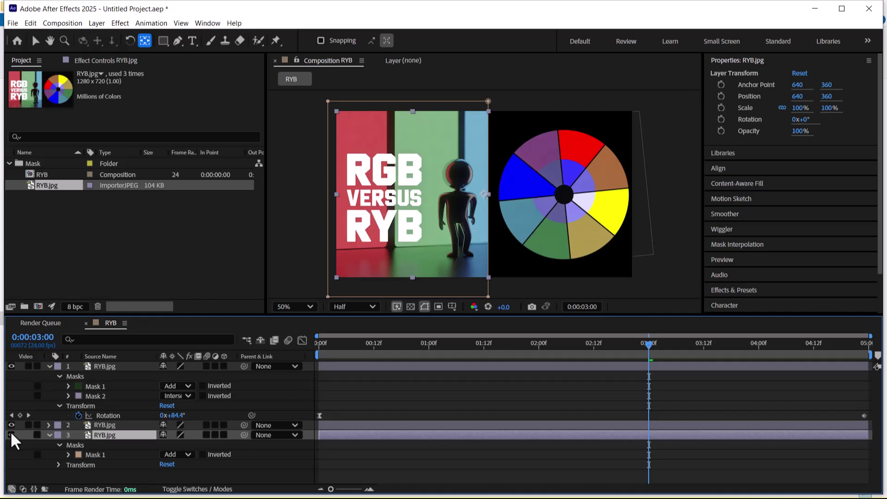
left_click(10, 431)
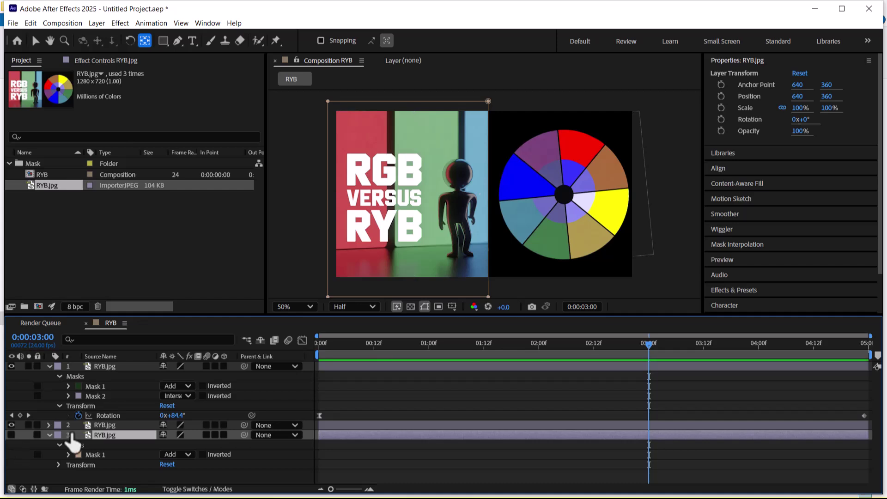
left_click(123, 423)
left_click(162, 40)
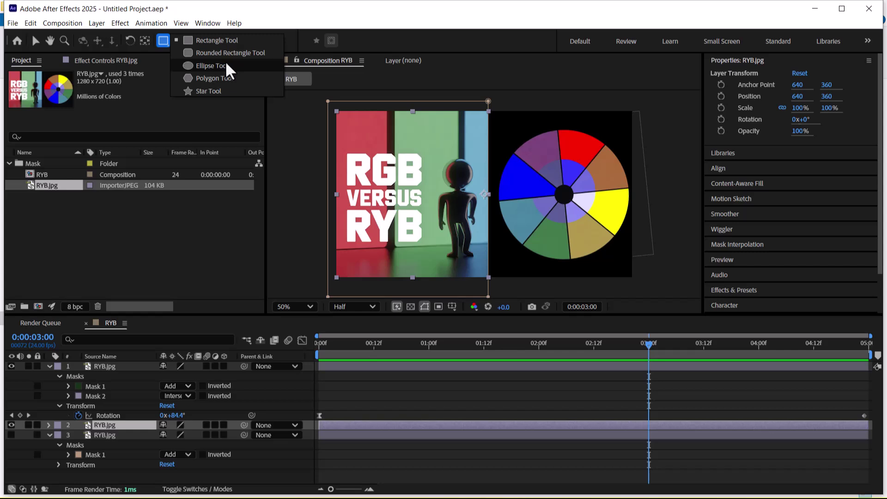
left_click(225, 65)
mouse_move(347, 151)
left_mouse_down()
mouse_move(356, 217)
mouse_move(372, 231)
left_mouse_up()
key("ctrl+z")
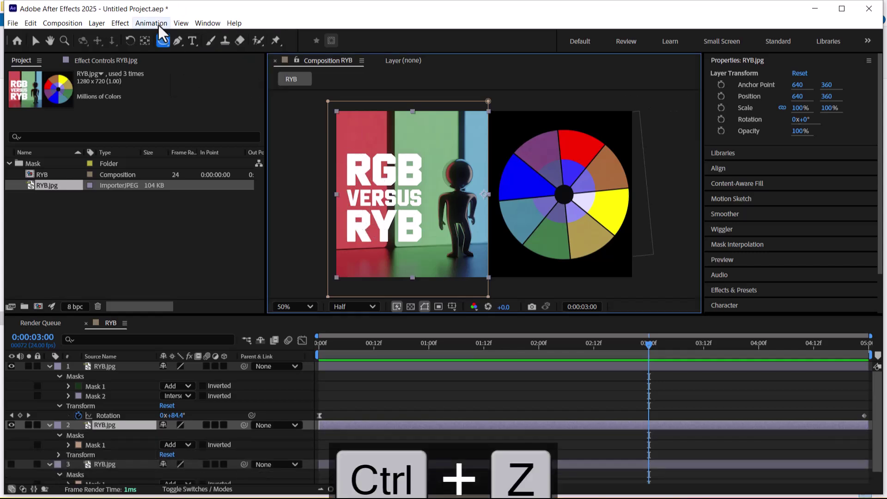
Step: Draw a rounded rectangle mask around the RGB VERSUS RYB title on the second layer and set its mode to Subtract
left_click(161, 40)
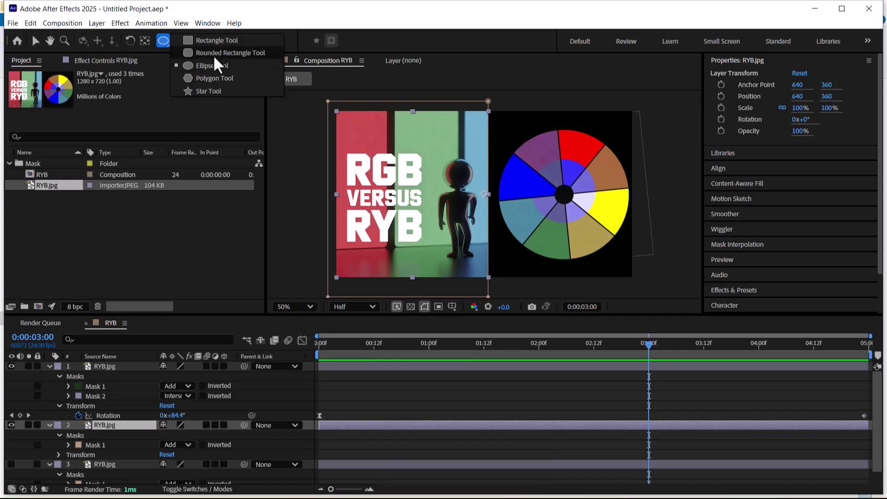
left_click(212, 55)
left_click_drag(349, 153, 424, 250)
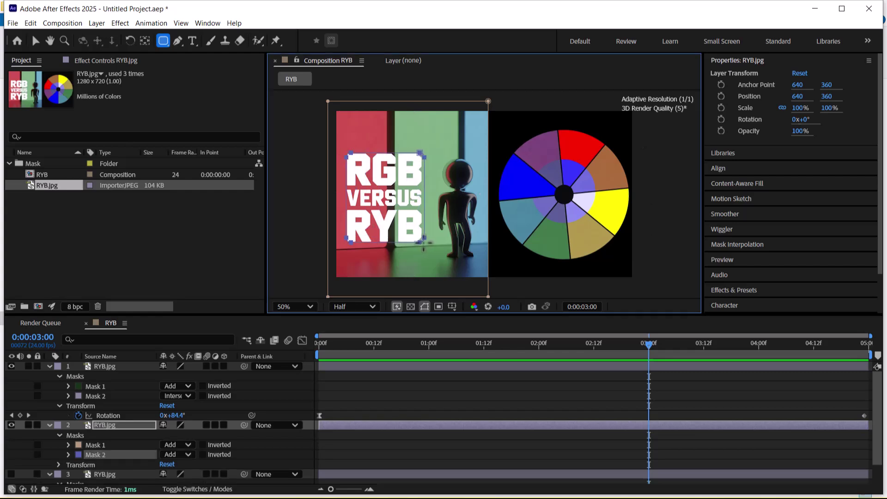
left_click(187, 455)
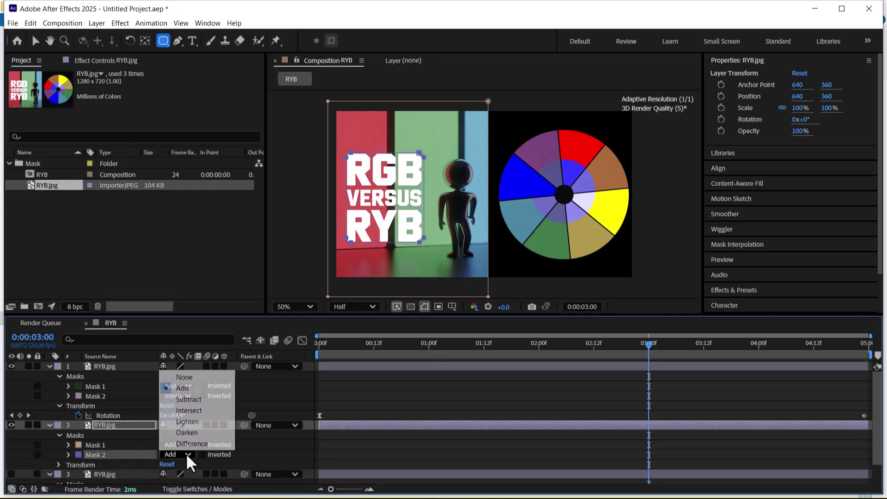
left_click(202, 398)
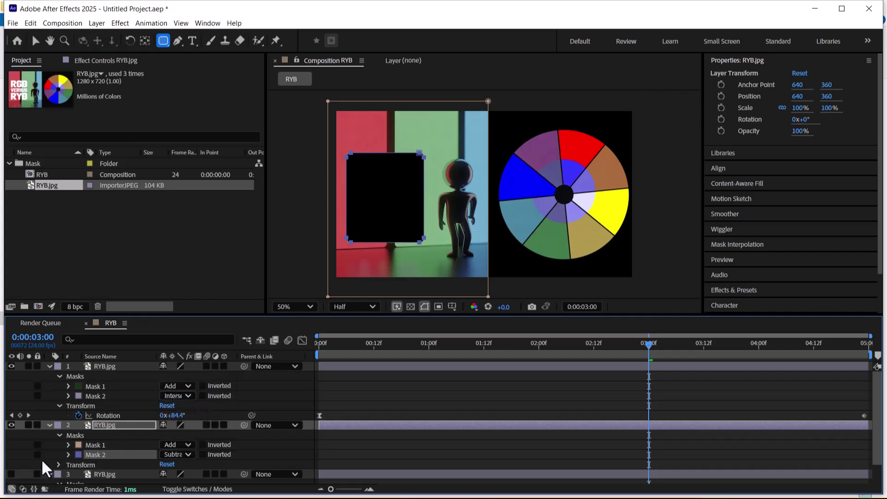
Step: Collapse the two upper layers and move the layer with the title cut out to the bottom of the stack
left_click(221, 366)
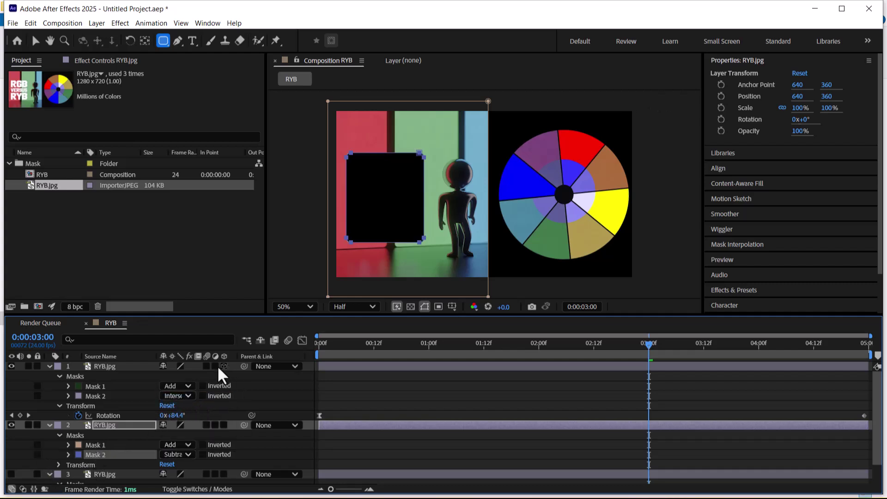
left_click(115, 417)
left_click(50, 367)
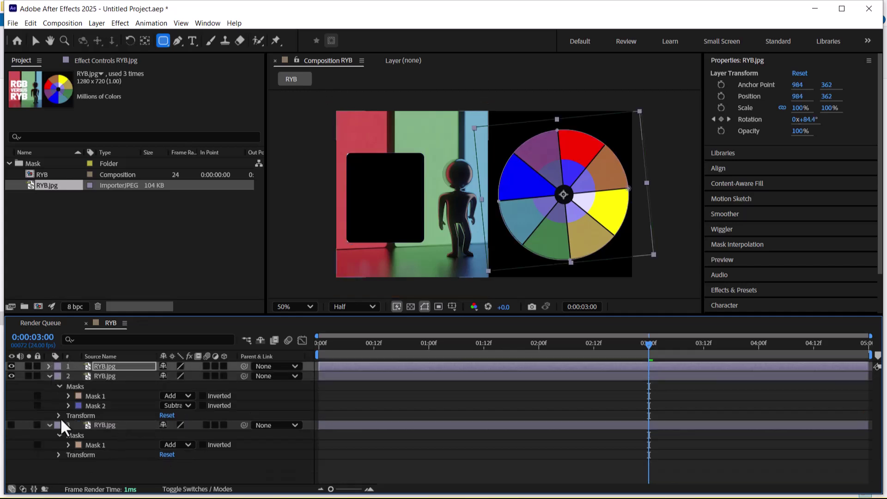
left_click(48, 375)
left_click(99, 376)
left_click(10, 375)
left_click(10, 375)
left_click_drag(103, 376, 107, 437)
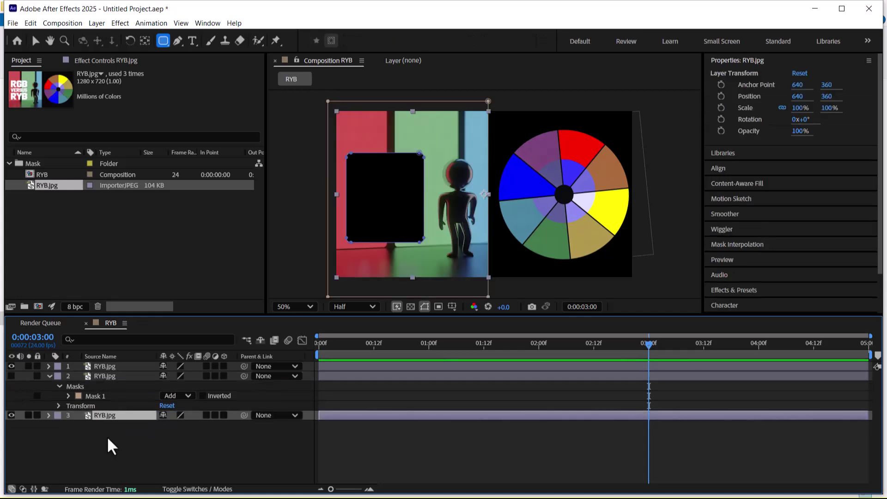
Step: Show the middle layer, draw a rounded rectangle mask around its RGB VERSUS RYB title, and set that mask to Intersect
left_click(107, 376)
left_click(37, 375)
left_click(11, 376)
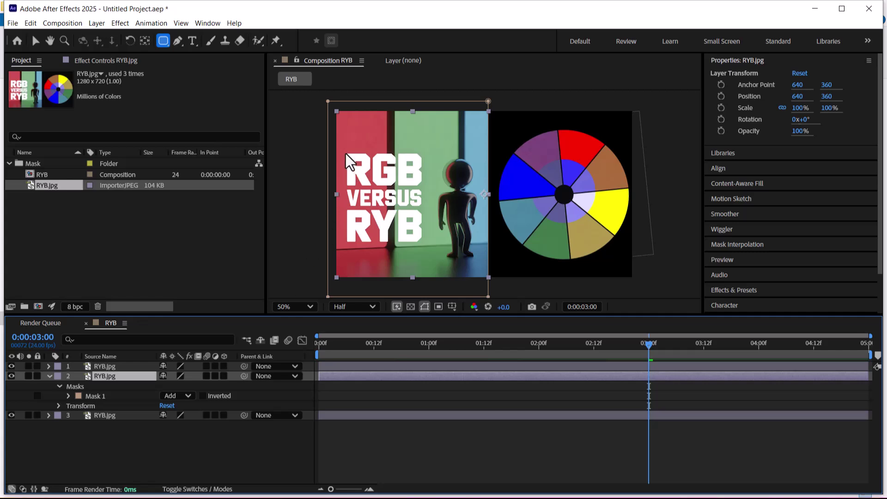
mouse_move(345, 152)
left_mouse_down()
mouse_move(357, 210)
mouse_move(422, 246)
left_mouse_up()
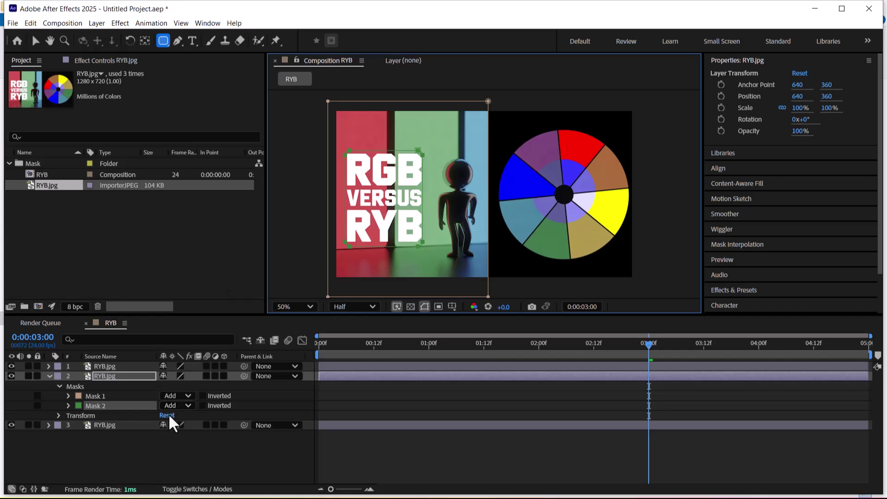
left_click(178, 405)
left_click(185, 451)
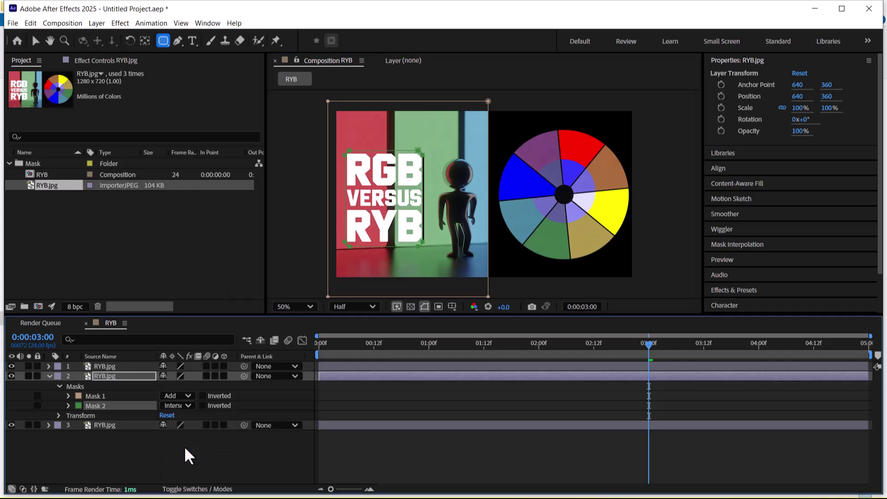
Step: Hide the bottom layer to inspect the isolated title, then show it again
left_click(11, 425)
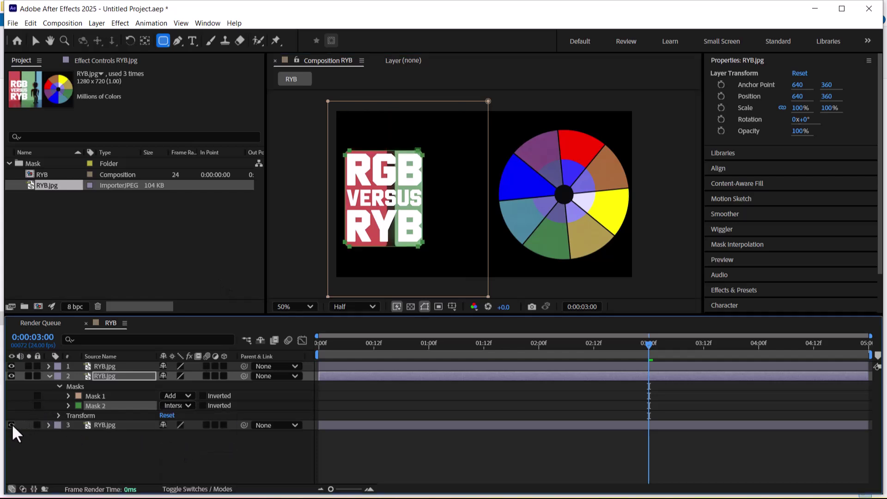
left_click(56, 466)
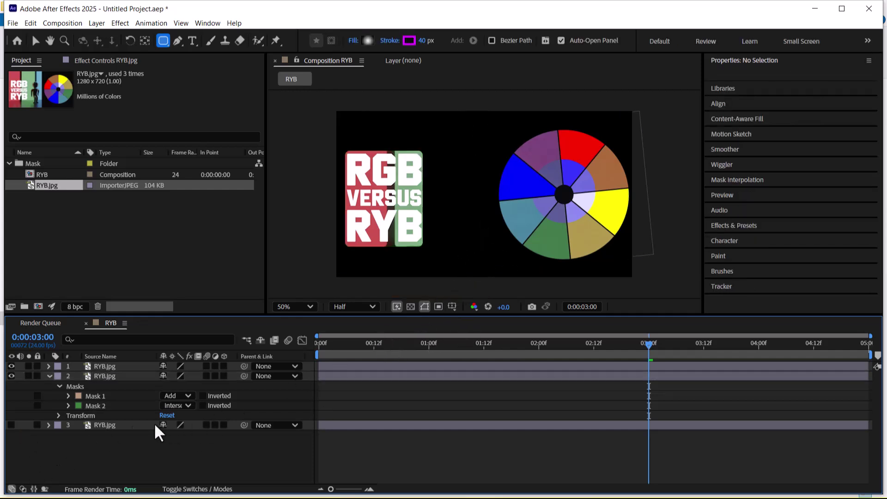
left_click(11, 425)
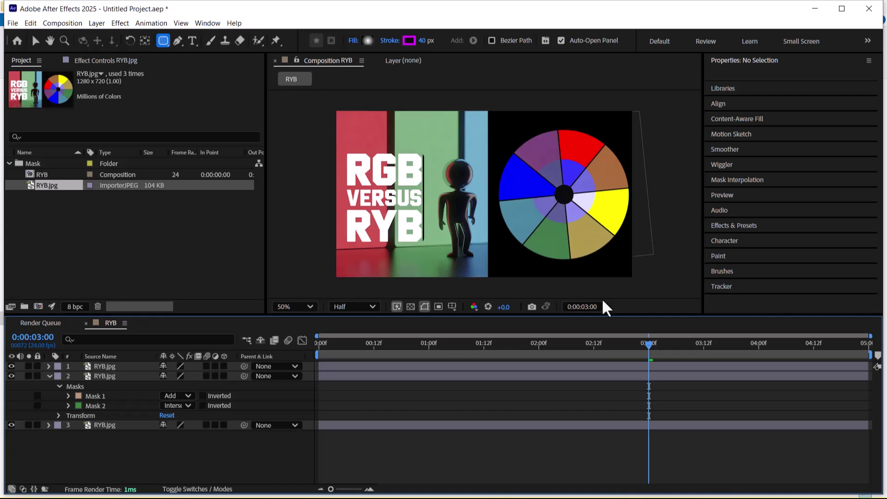
Step: Hide the bottom layer and set the feather of the middle layer's Mask 2 to 60 pixels
left_click(12, 424)
left_click(86, 405)
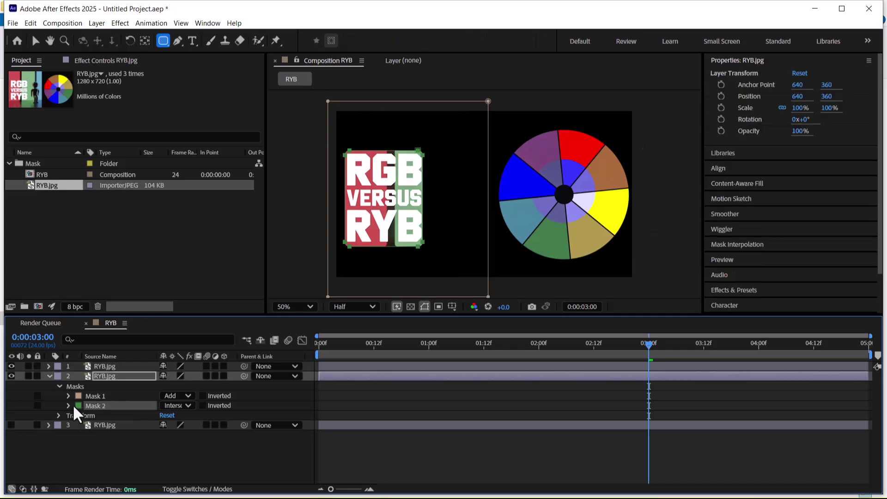
left_click(68, 405)
left_click_drag(183, 425, 218, 425)
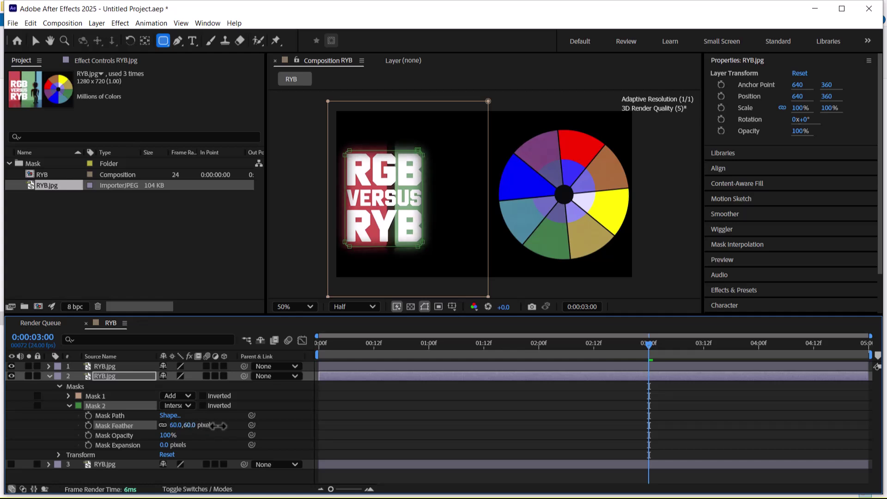
Step: Collapse the middle layer, show the bottom layer again, deselect everything, and preview the animation
left_click(49, 375)
left_click(11, 385)
left_click(86, 454)
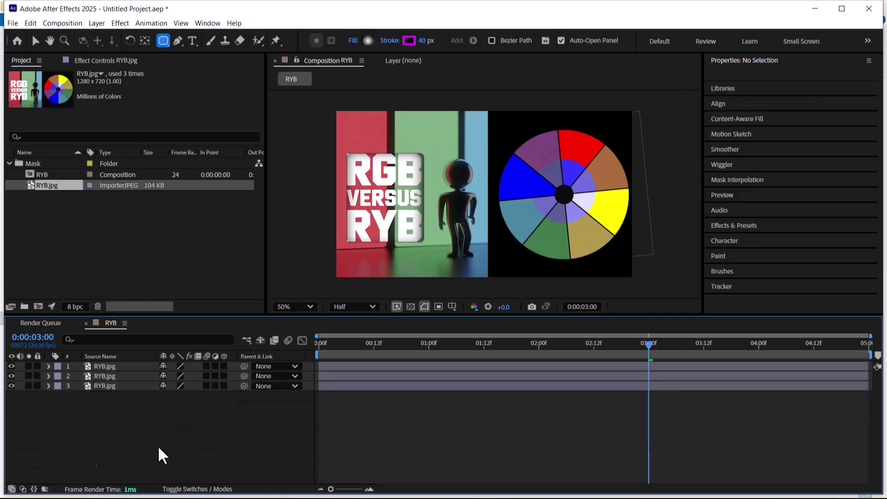
key("space")
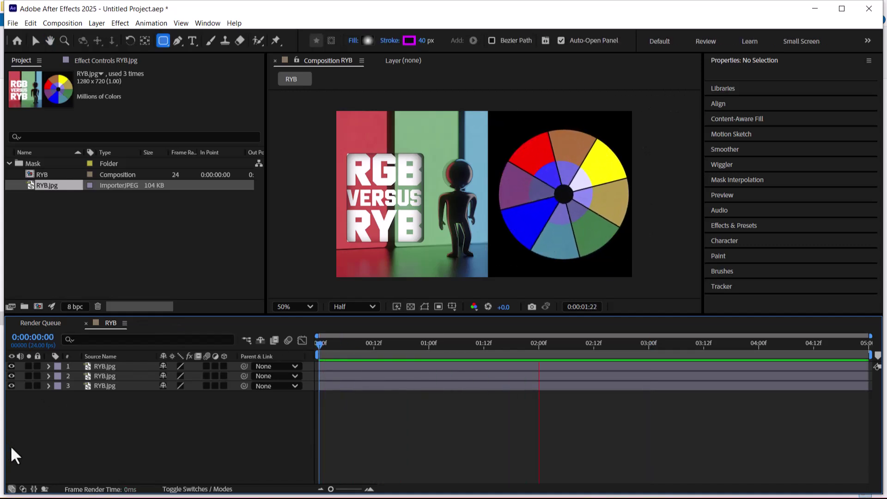
Step: Toggle the middle layer's visibility to compare the title with and without it, and replay the animation from the first frame
left_click(103, 378)
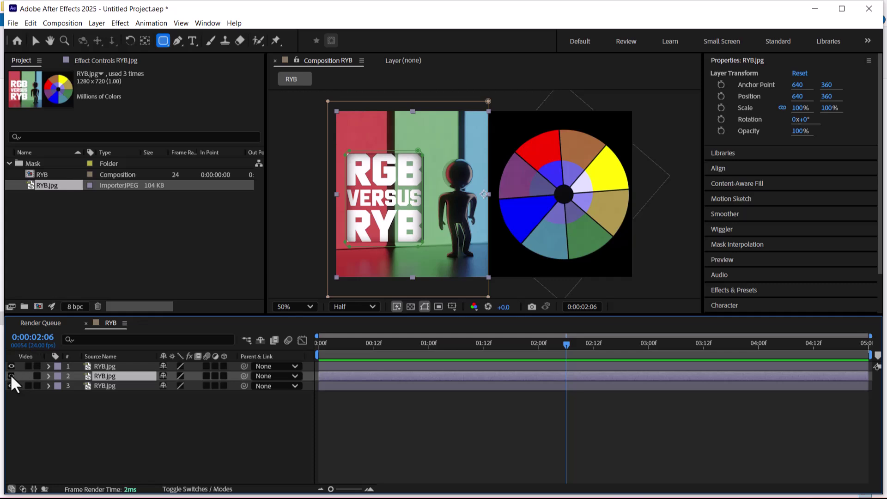
left_click(11, 375)
left_click(11, 375)
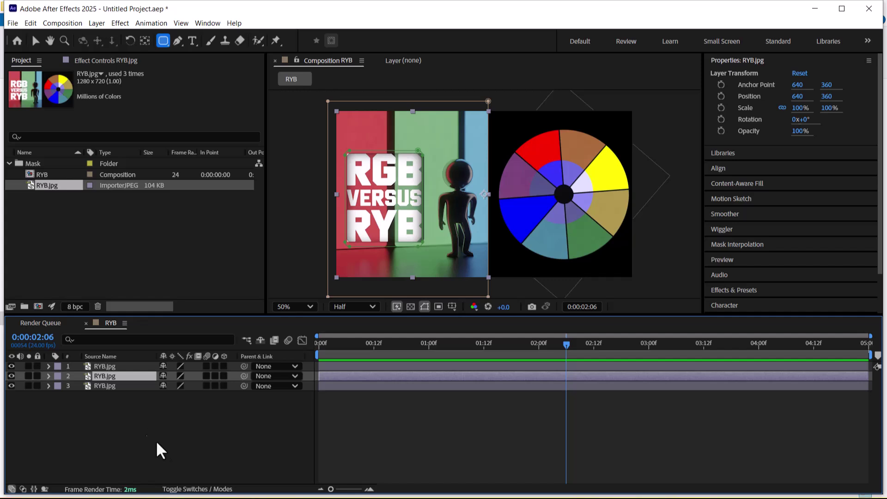
key("Home")
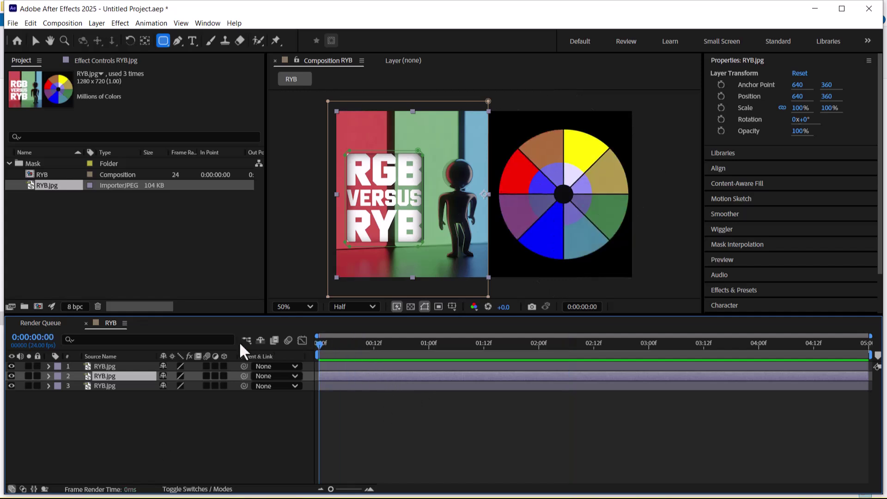
key("space")
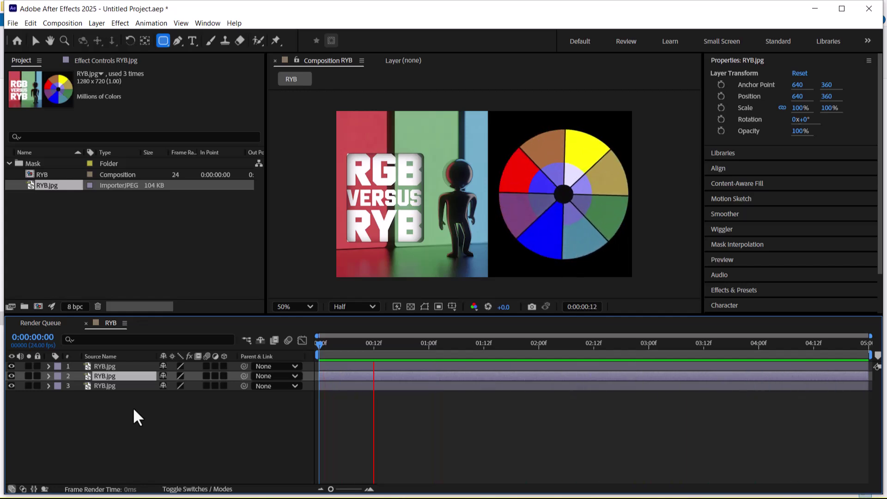
left_click(115, 377)
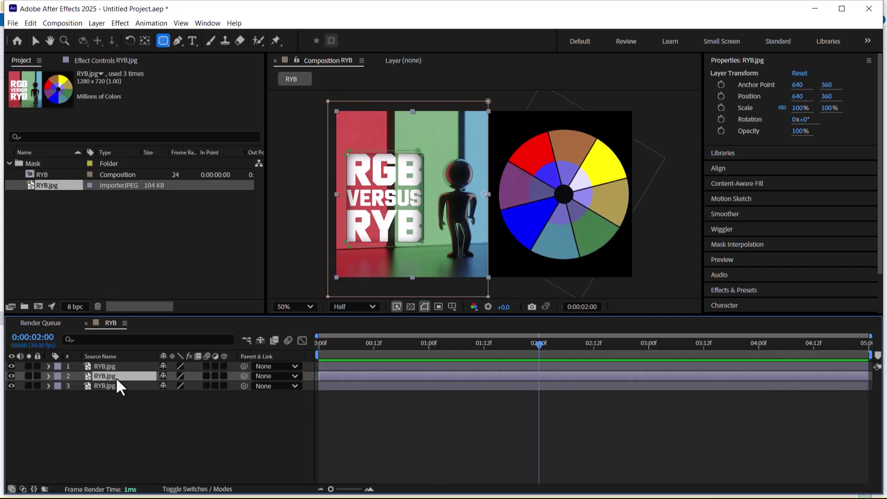
left_click(10, 374)
left_click(11, 375)
Step: Expand the middle layer's masks and try the Lighten and Darken modes on Mask 2
left_click(48, 375)
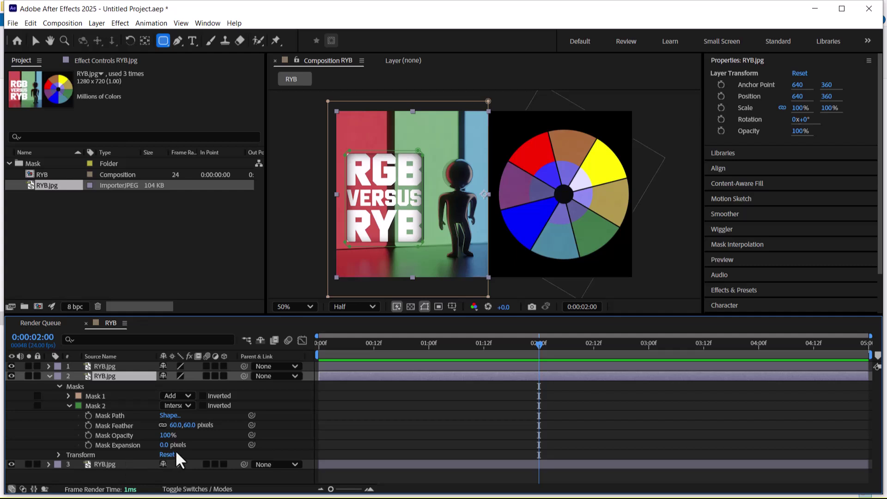
left_click(180, 405)
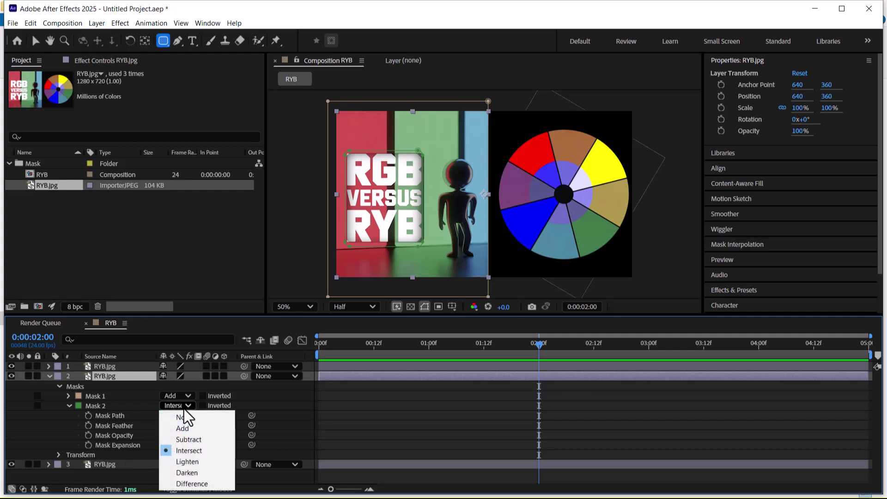
left_click(186, 461)
left_click(187, 406)
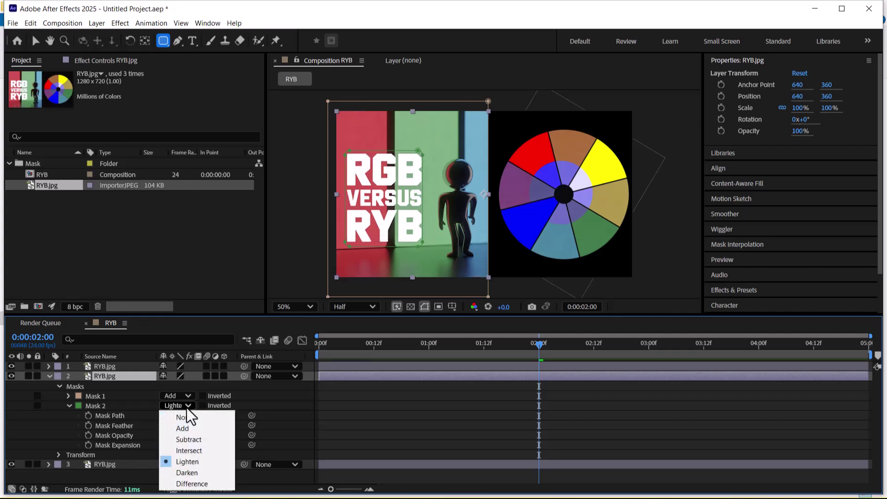
left_click(199, 473)
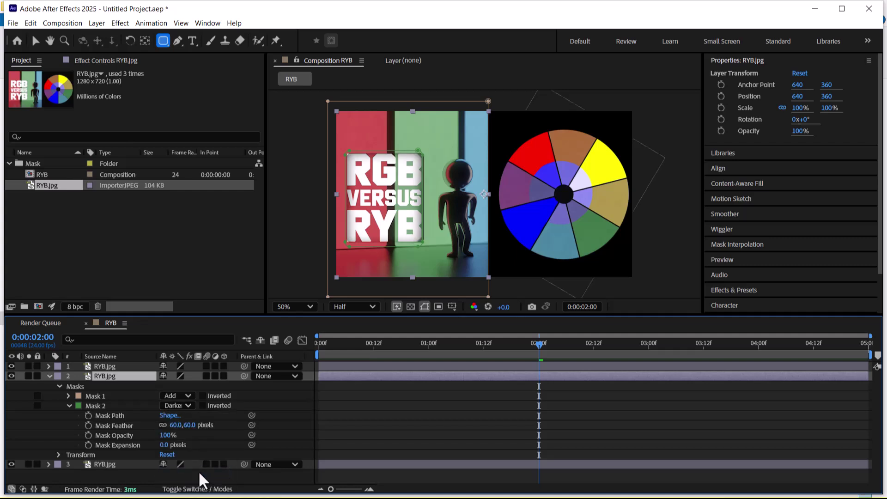
Step: Set the middle layer's Mask 2 mode to Difference and preview the animation from the first frame
left_click(187, 407)
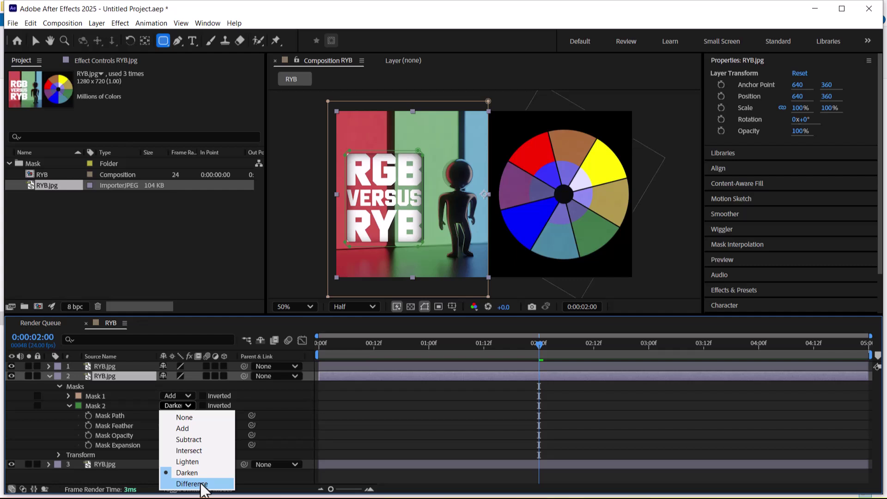
left_click(191, 483)
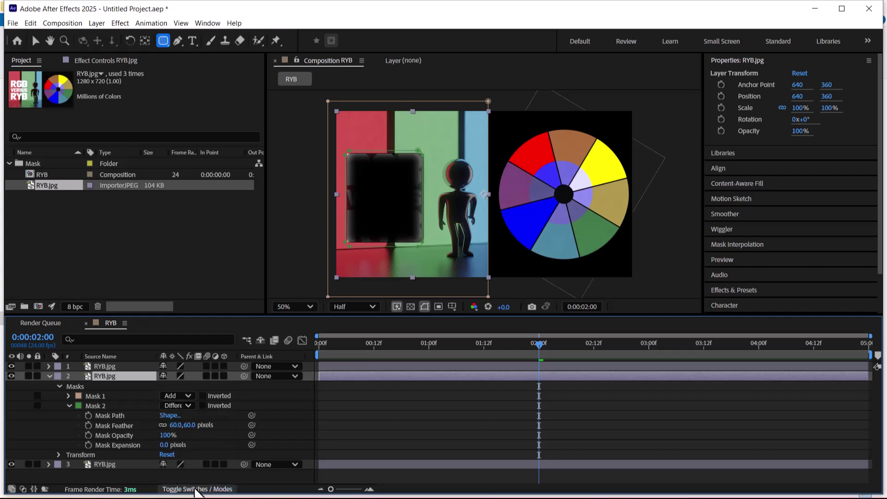
key("space")
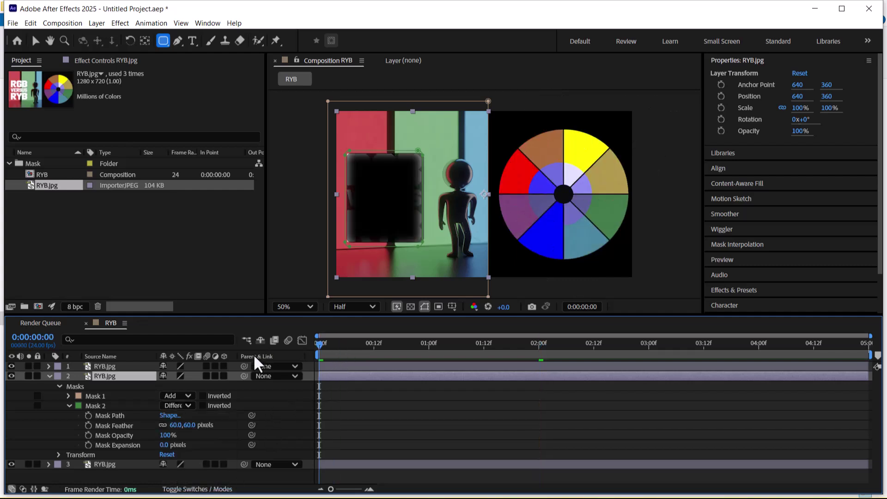
key("space")
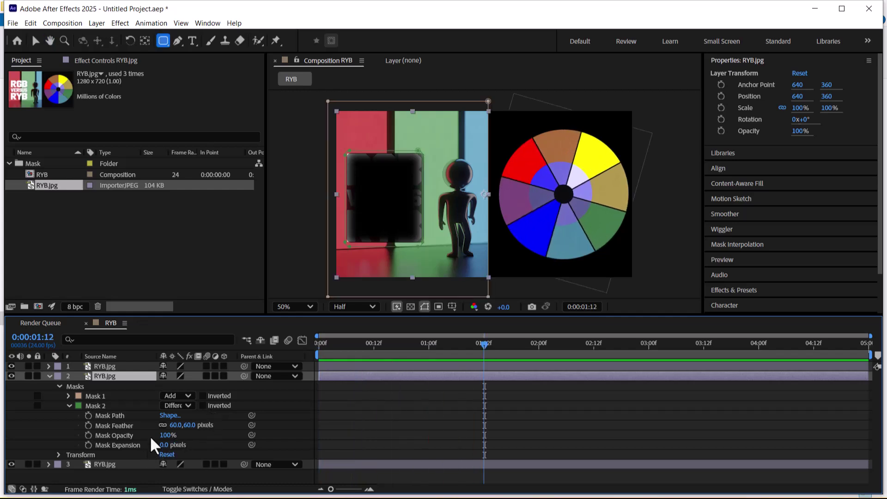
Step: Set the middle layer's Mask 2 mode to Intersect and collapse the layer's properties
left_click(185, 405)
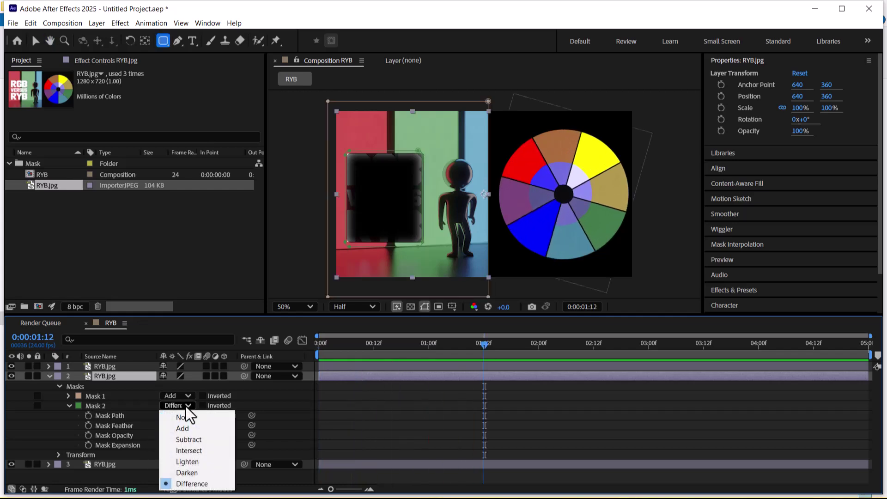
left_click(201, 455)
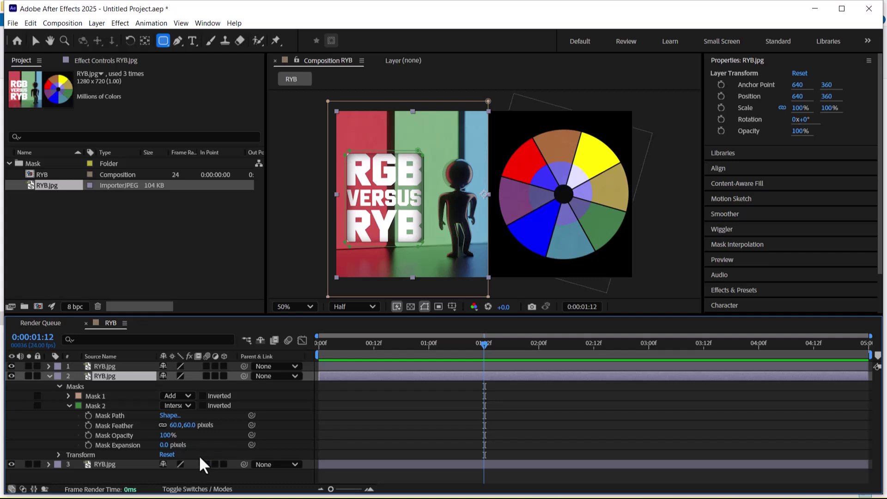
left_click(49, 376)
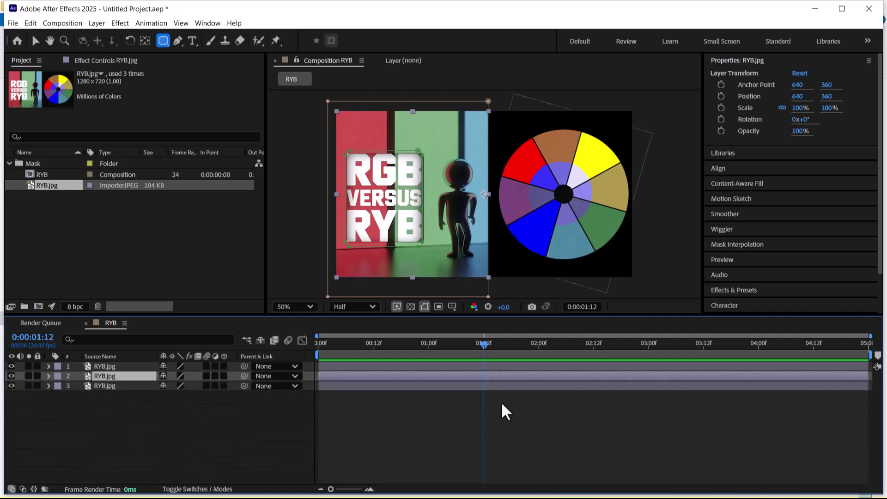
Step: Preview the spinning color wheel animation from the first frame and stop playback
key("Home")
key("space")
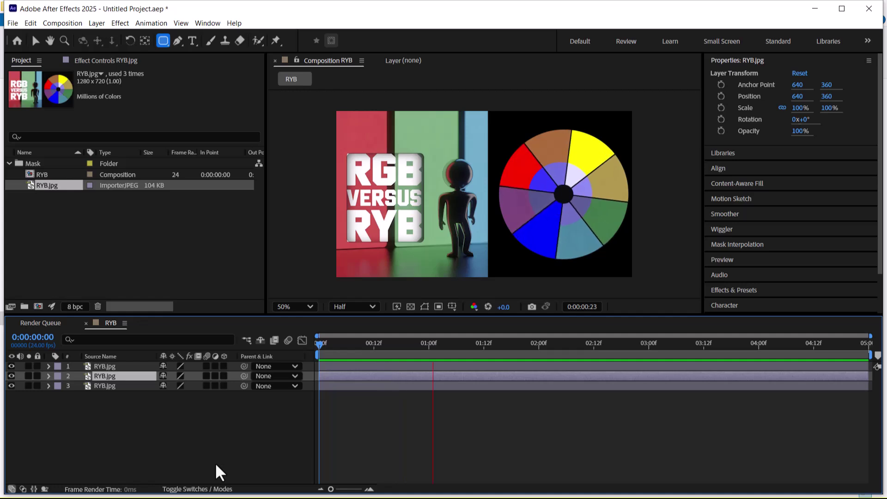
key("space")
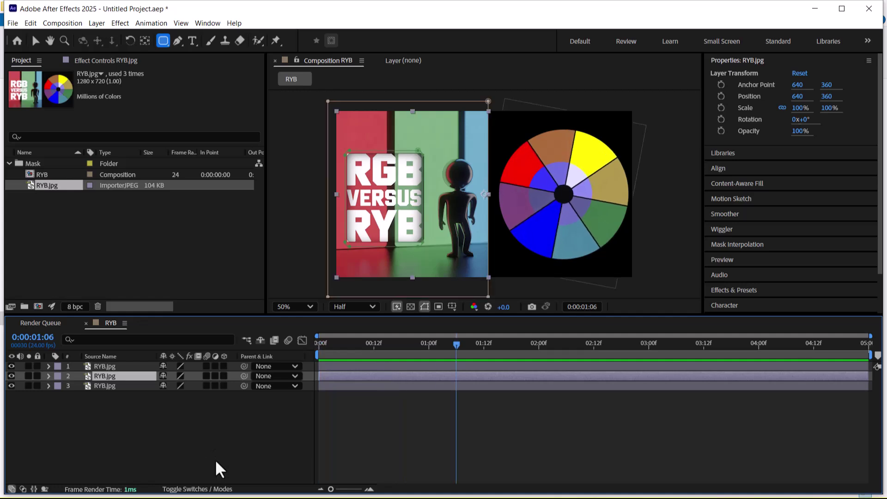
Step: Review the Add, Subtract and Feather mask explanations in the Gemini chat, then return to After Effects
key("alt+Tab")
left_click(267, 301)
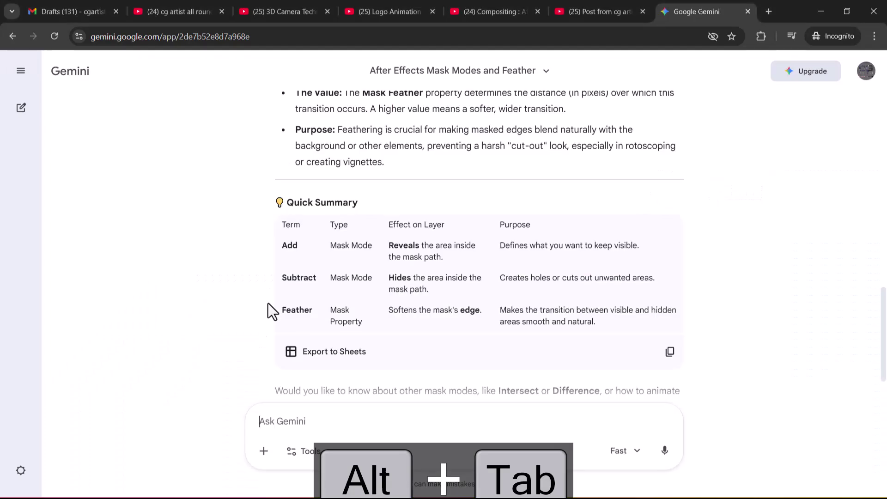
scroll(462, 295, "up", 15)
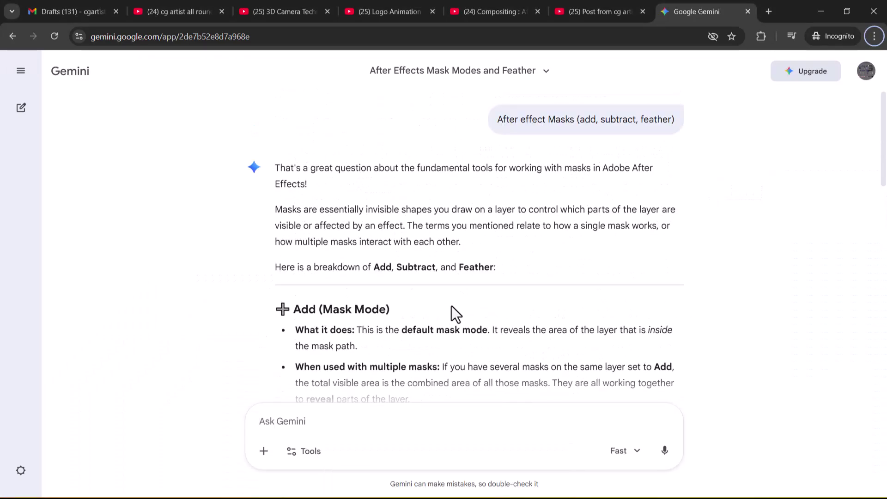
scroll(431, 272, "down", 2)
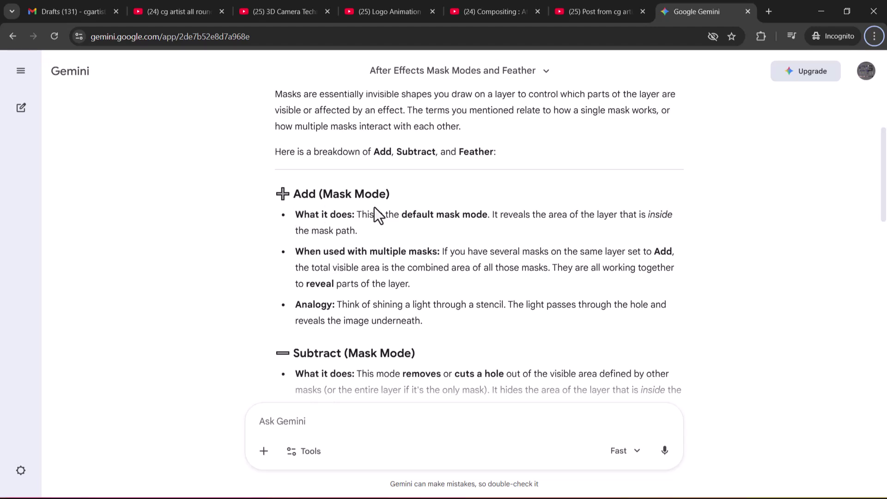
left_click_drag(401, 214, 295, 214)
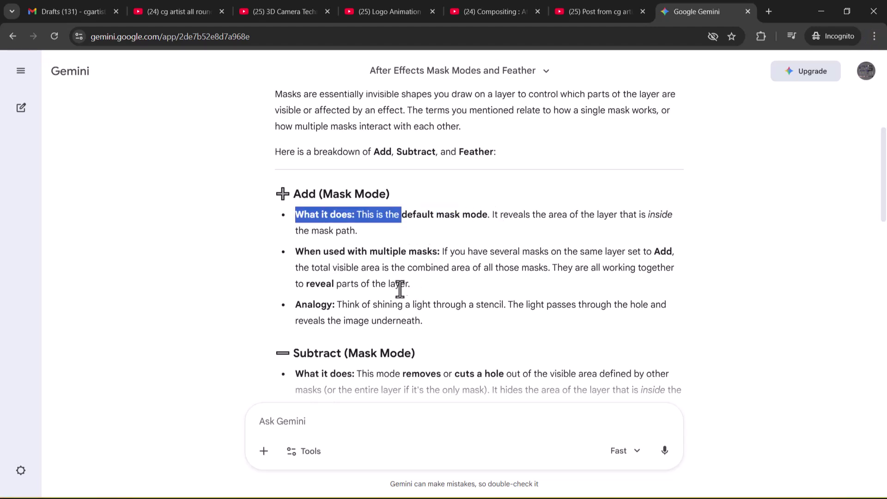
scroll(309, 304, "down", 2)
left_click_drag(305, 258, 474, 258)
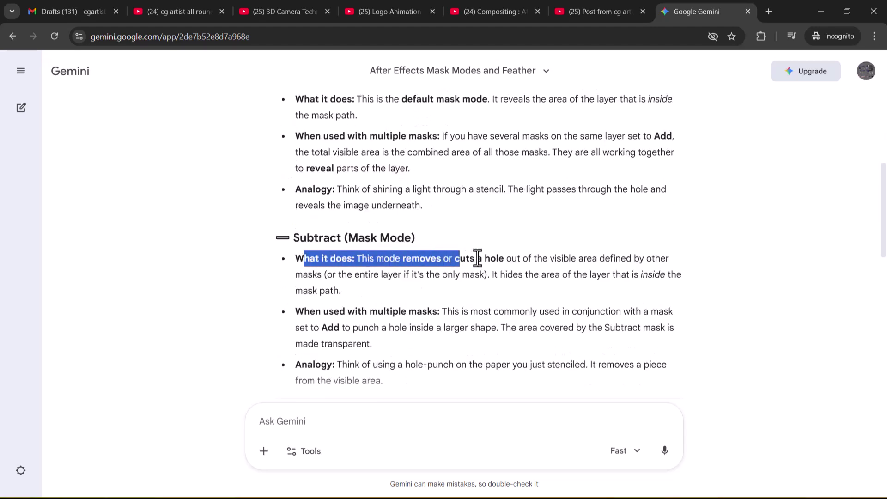
scroll(394, 329, "down", 2)
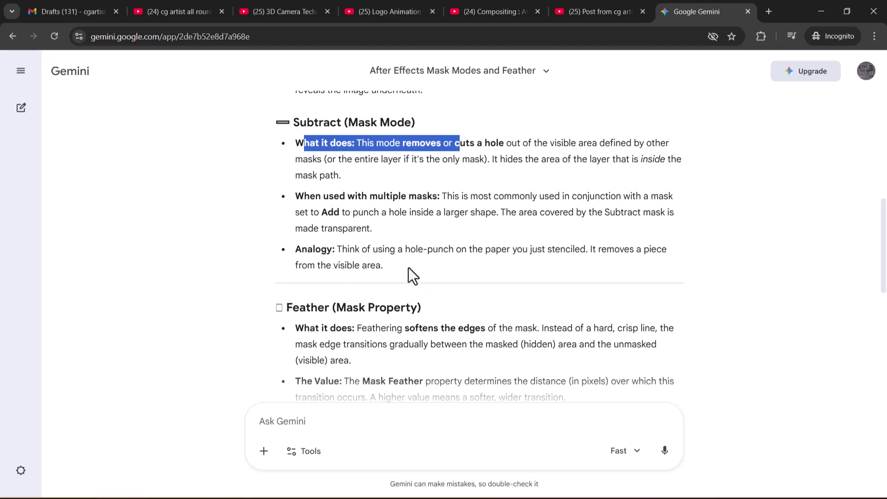
scroll(397, 277, "down", 5)
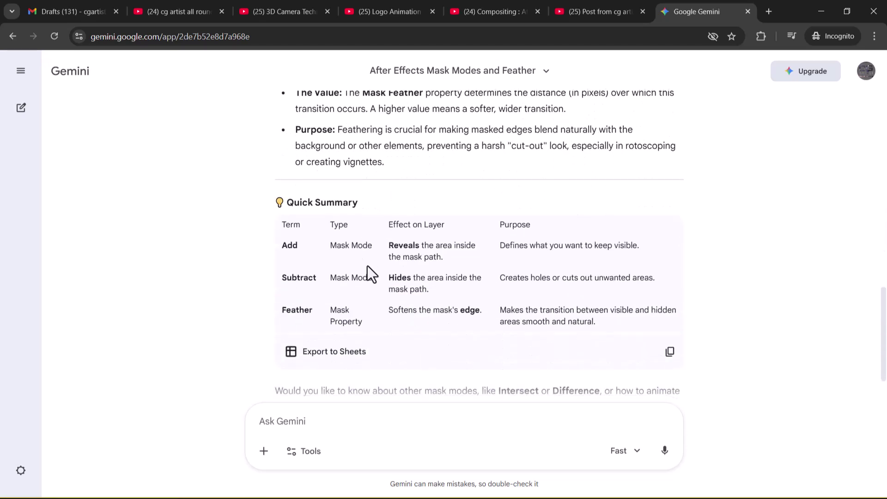
key("alt+Tab")
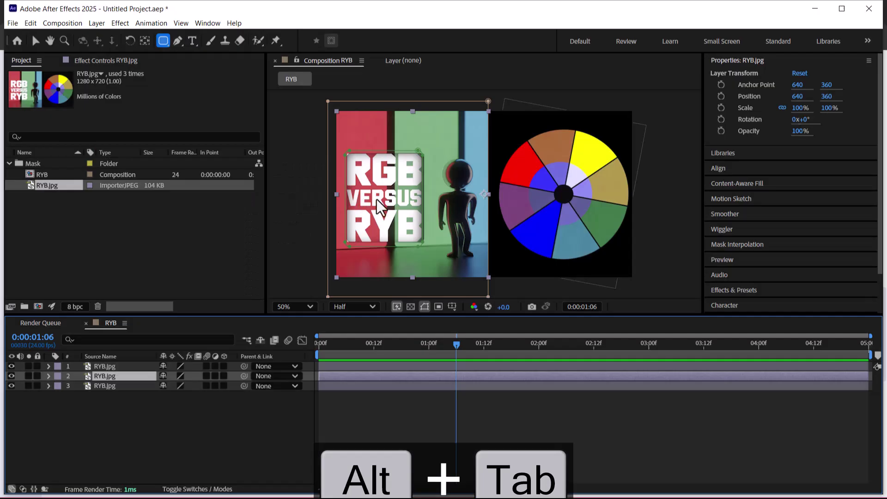
Step: Switch from After Effects to another open window
key("alt+Tab")
left_click(586, 176)
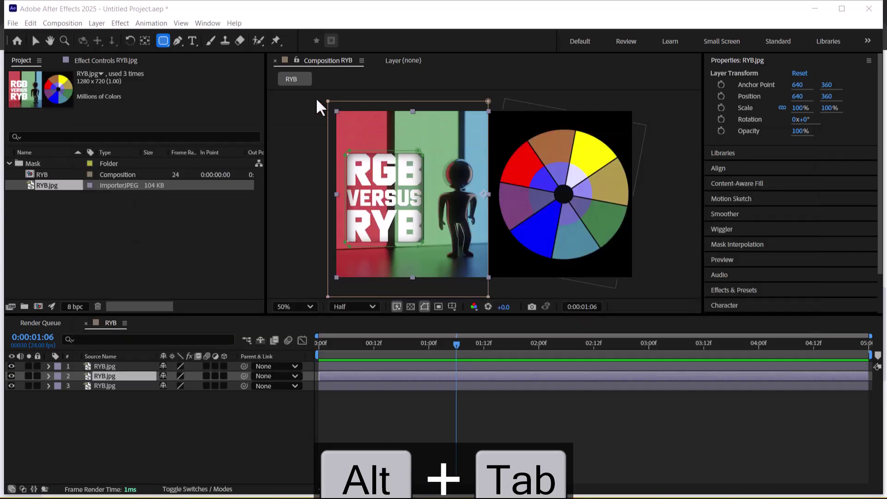